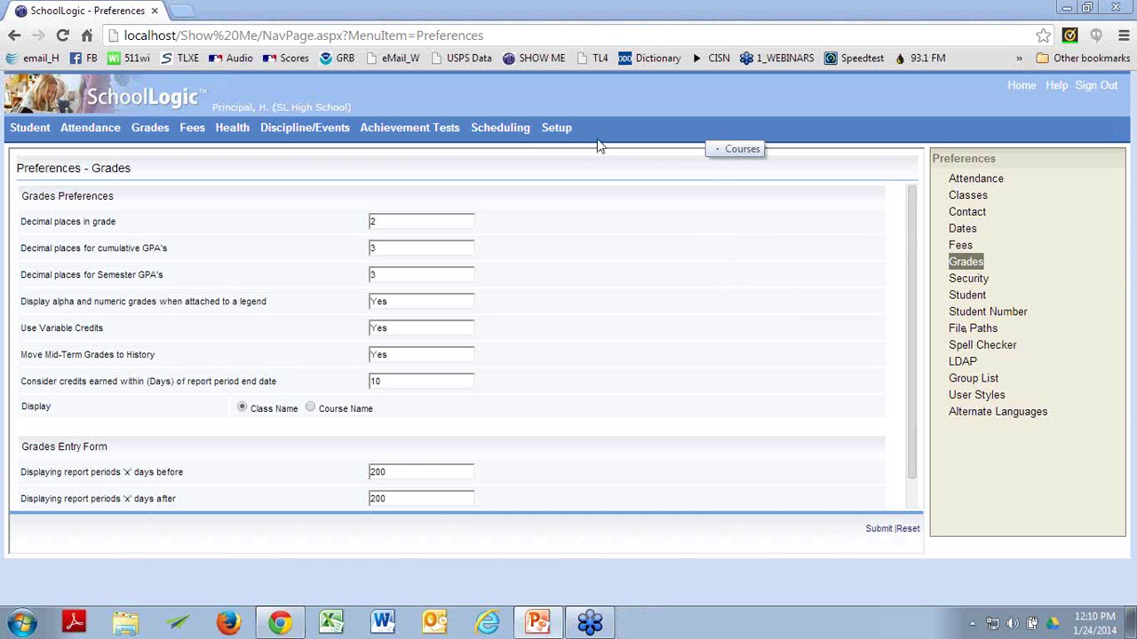
# Step: Open Class Setup and Schedule and search the class list for "gen"
pyautogui.moveTo(517, 140)
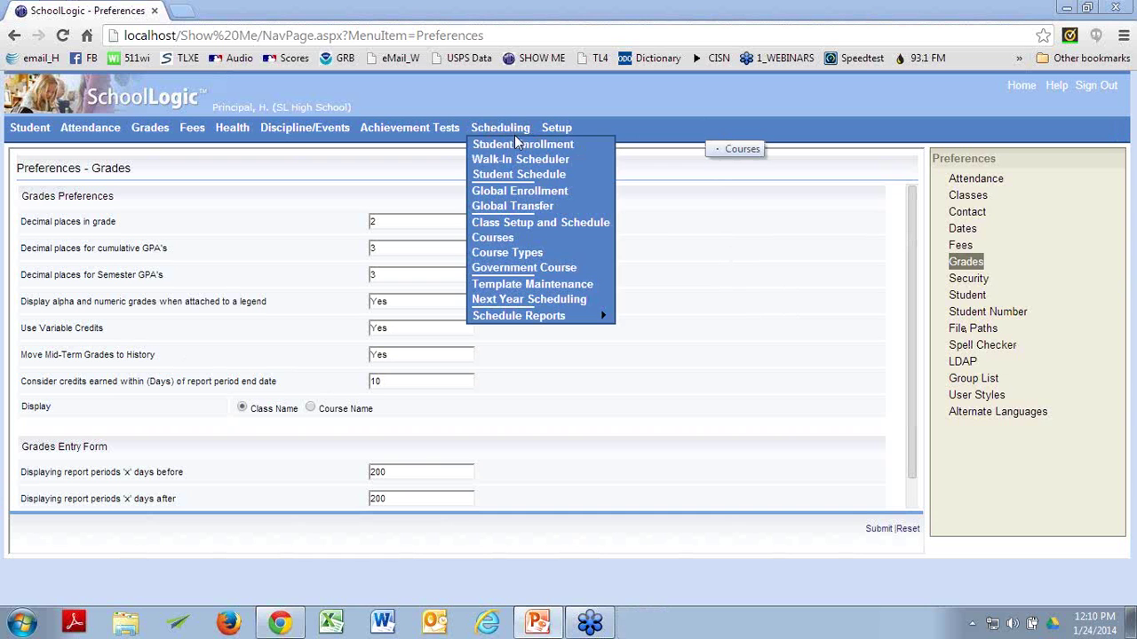
pyautogui.click(497, 224)
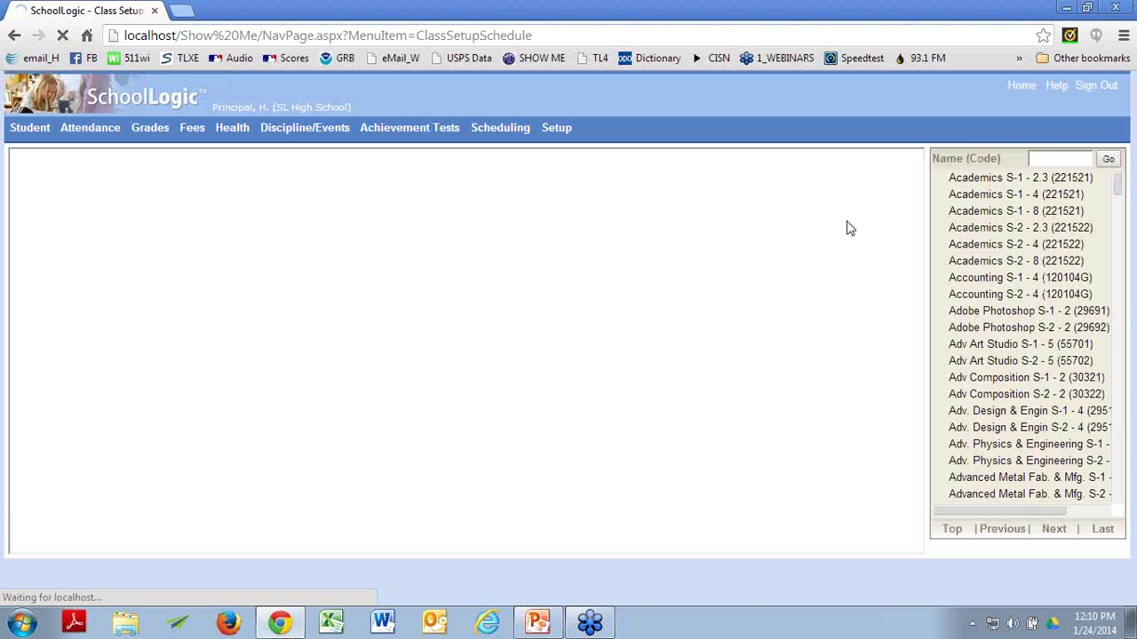
pyautogui.click(1051, 158)
pyautogui.write('gr')
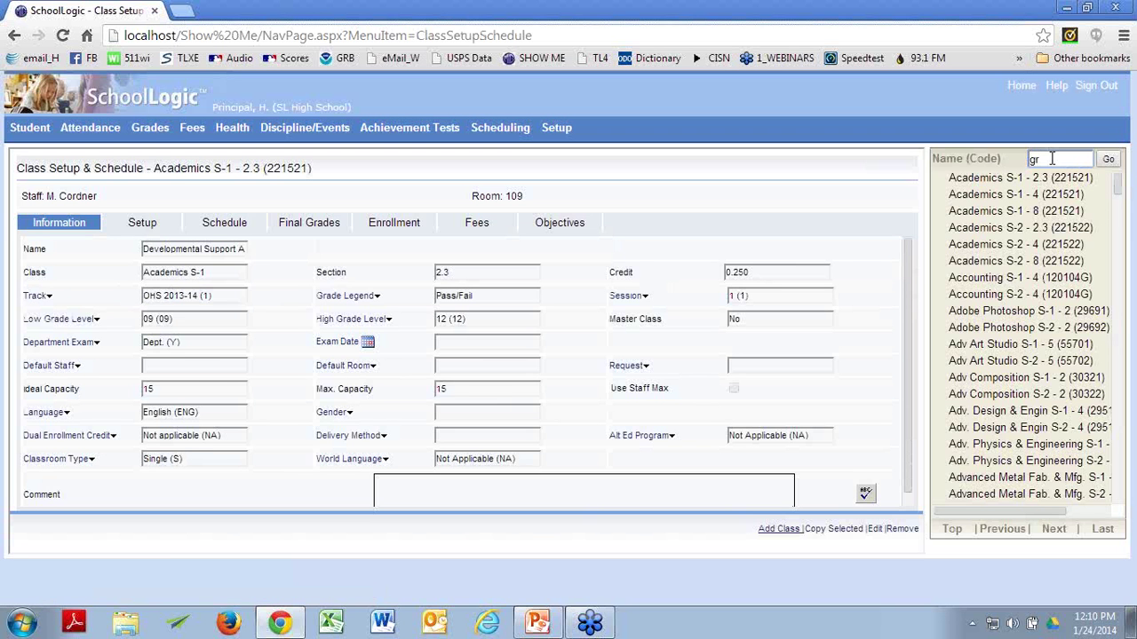
pyautogui.write('a')
pyautogui.press('Return')
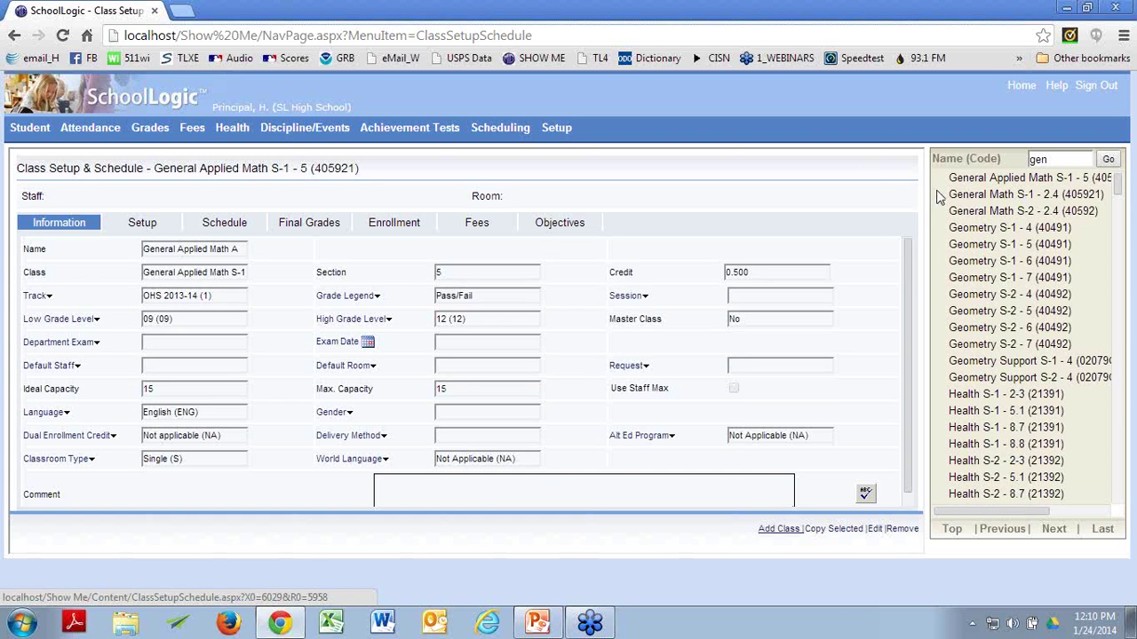
# Step: Compare the report card date credits in the setup of General Applied Math S-1 - 5 with the class's overall credit value
pyautogui.click(146, 225)
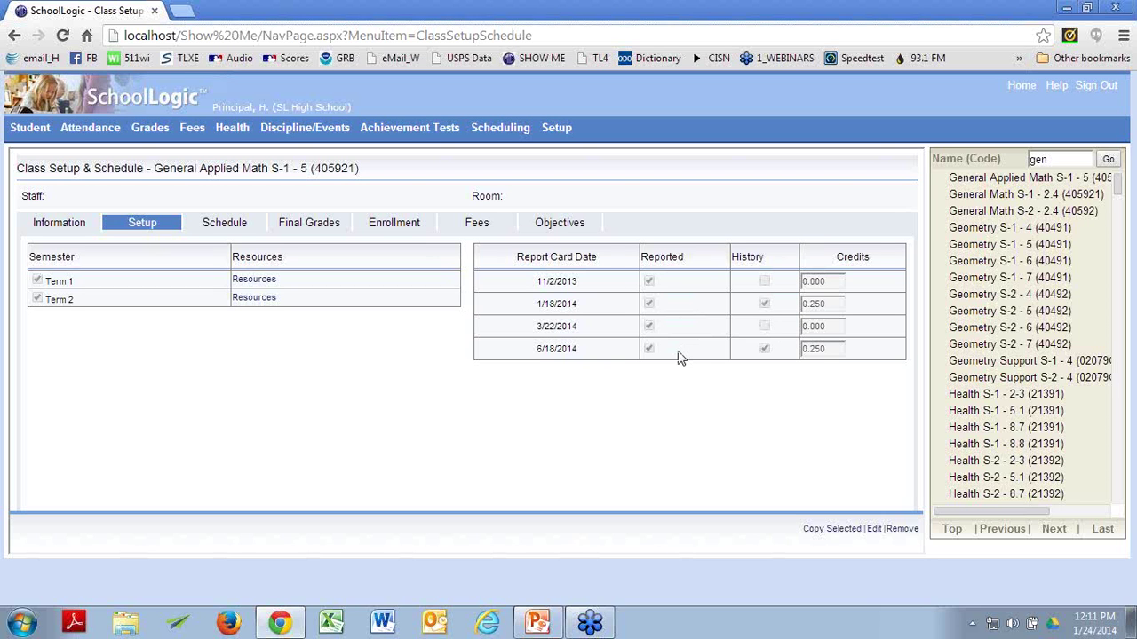
pyautogui.click(809, 325)
pyautogui.click(37, 226)
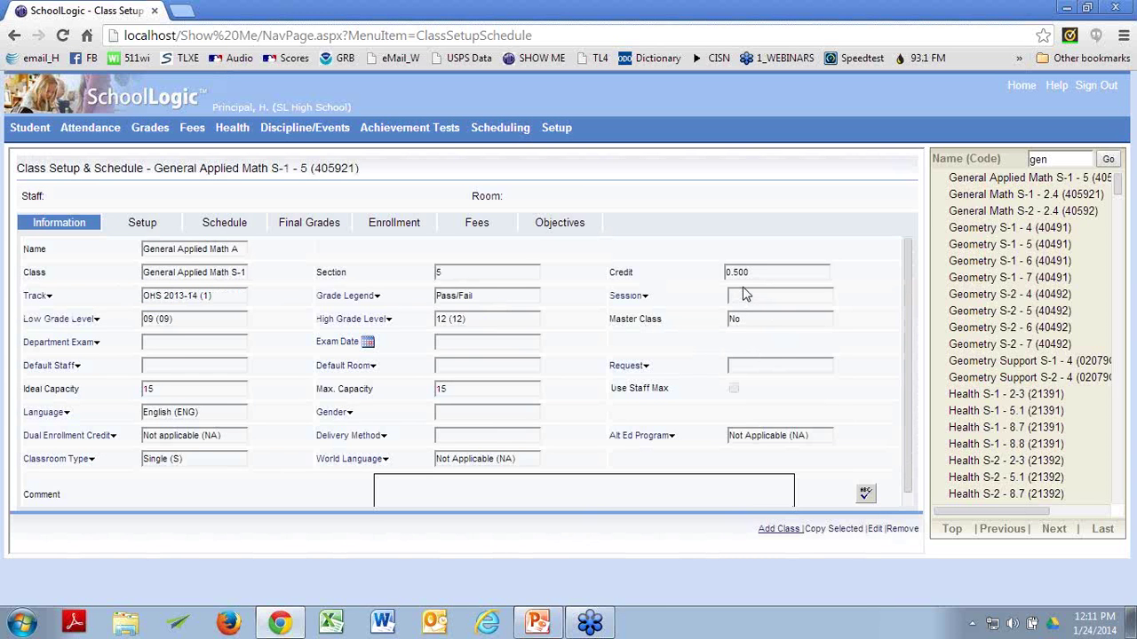
pyautogui.click(134, 224)
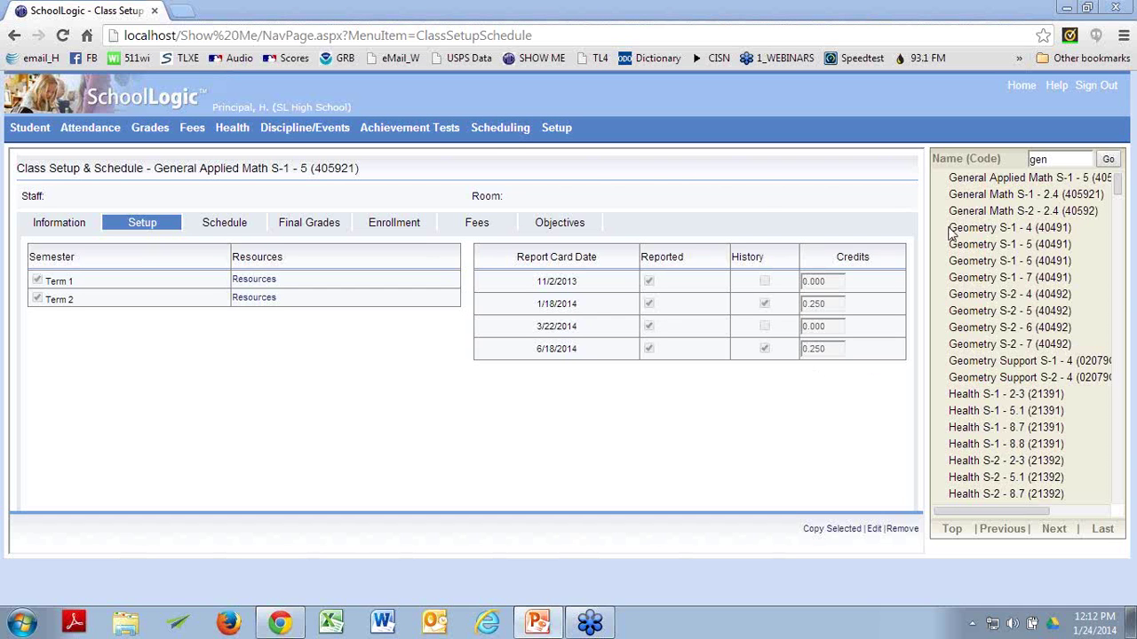
# Step: Open the Accounting S-1 (120104G) course record for editing and choose Dept. (Y) from its exam type options
pyautogui.moveTo(473, 127)
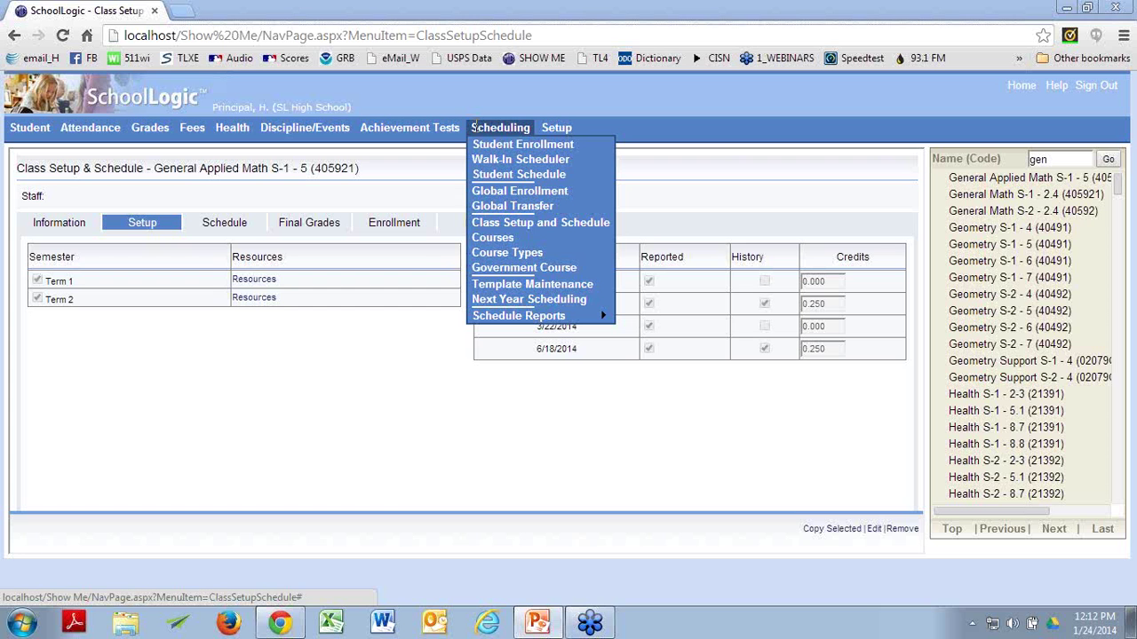
pyautogui.click(499, 237)
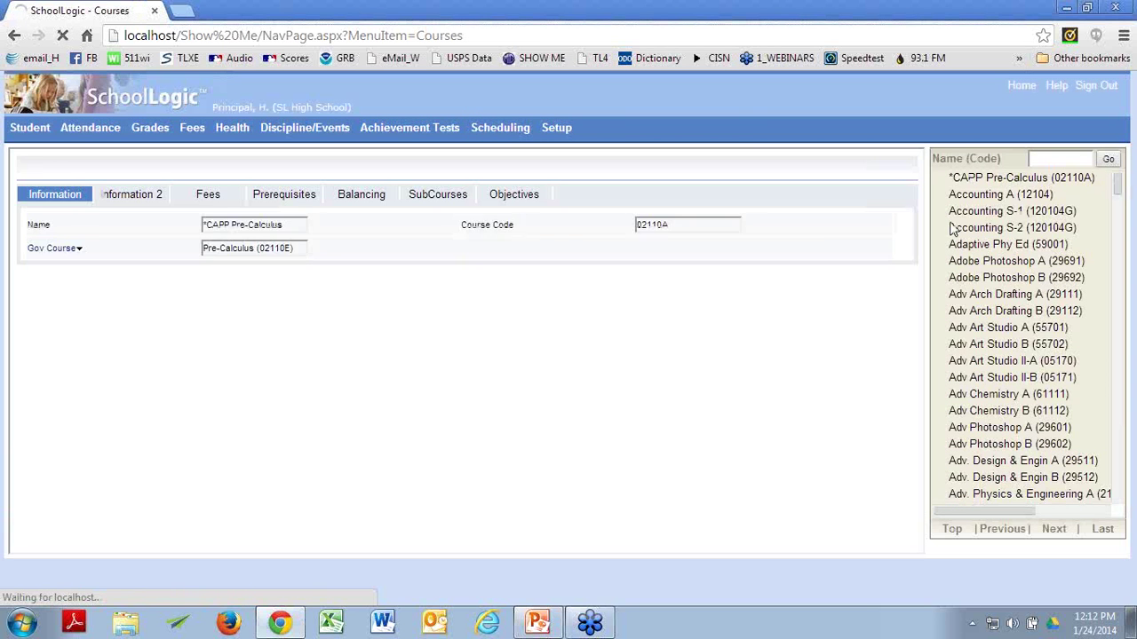
pyautogui.click(982, 213)
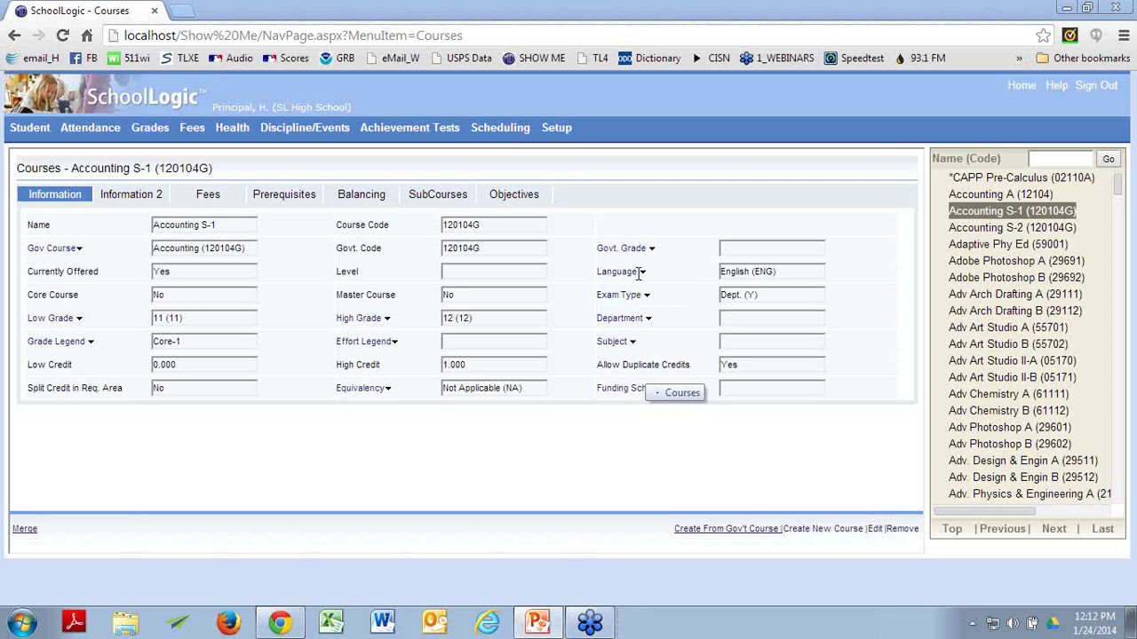
pyautogui.click(883, 529)
pyautogui.click(646, 297)
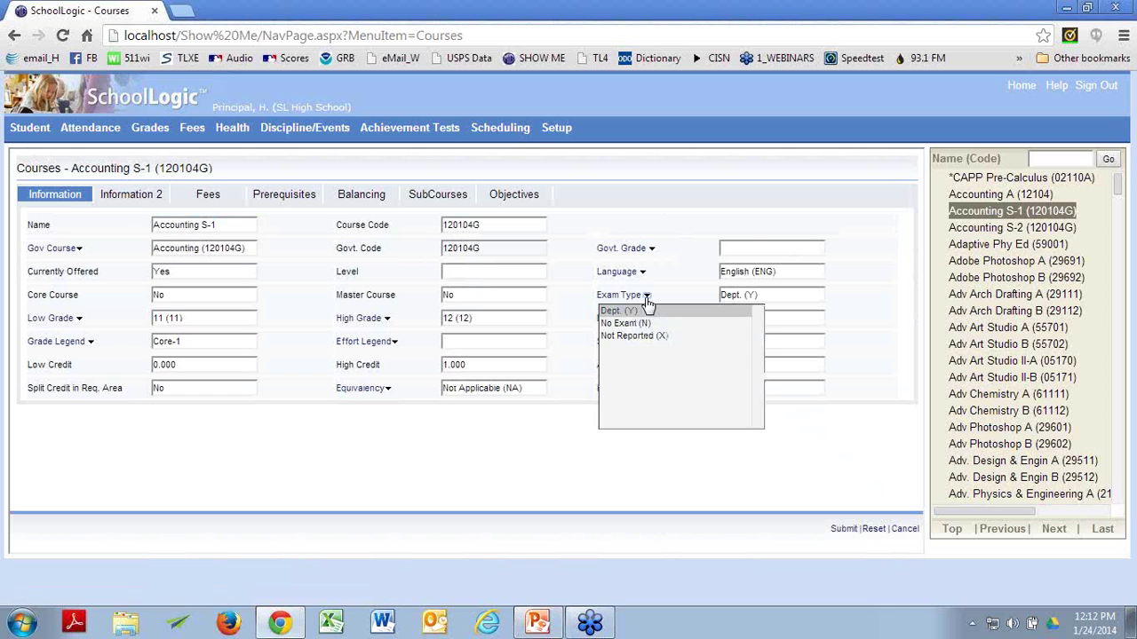
pyautogui.click(648, 311)
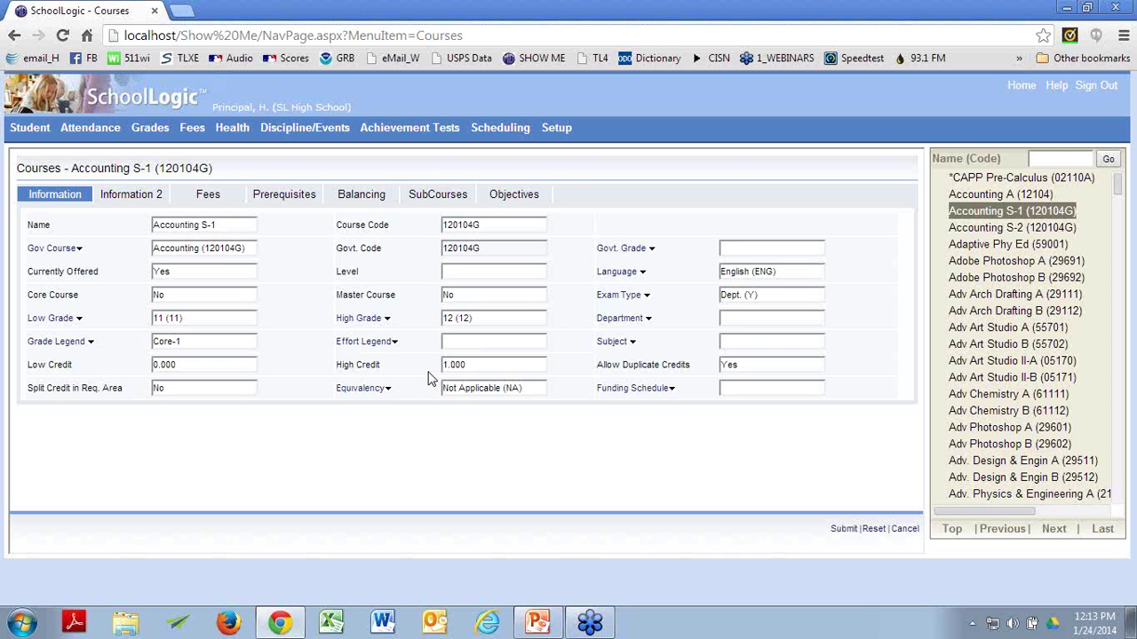
# Step: Open the class record of Accounting S-1 - 4 (120104G) in Class Setup and Schedule and check its credit
pyautogui.moveTo(500, 128)
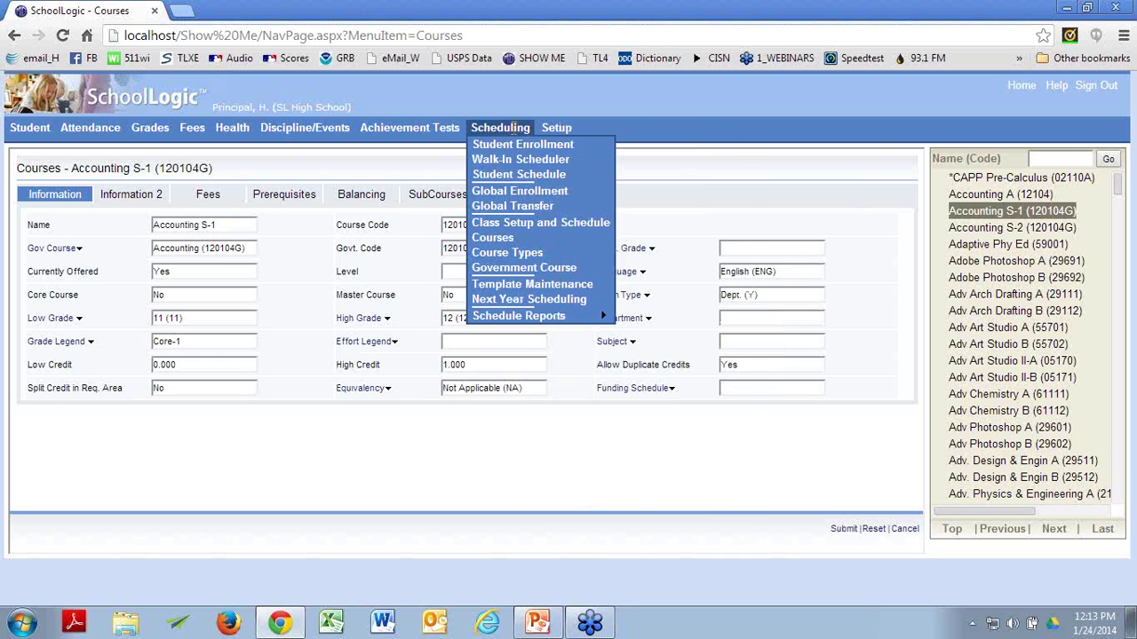
pyautogui.click(513, 229)
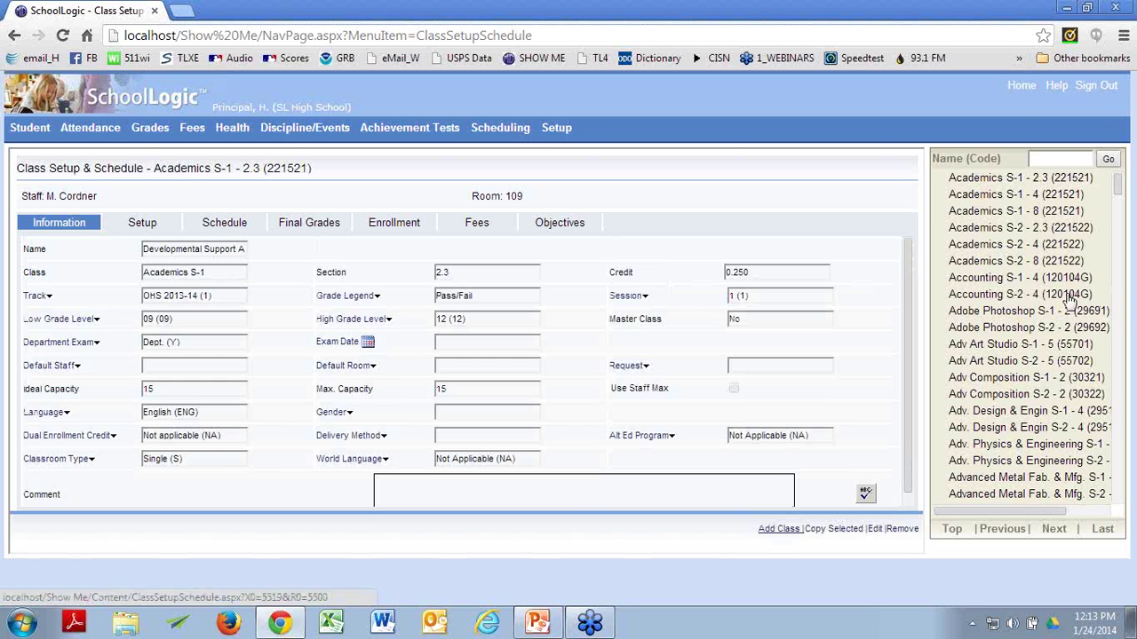
pyautogui.click(1021, 282)
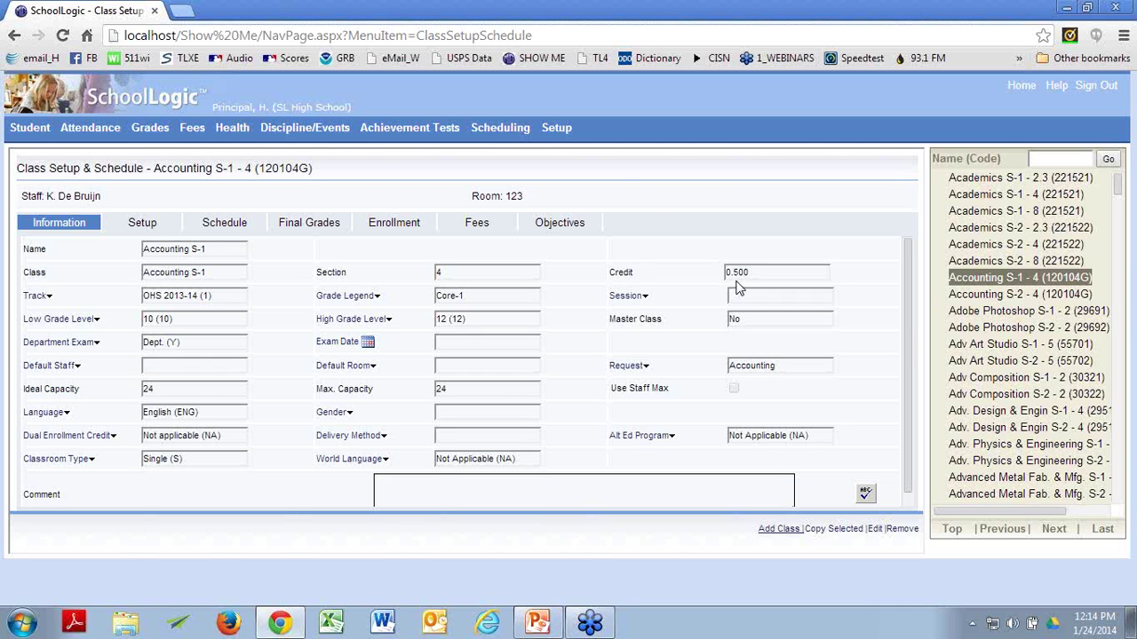
# Step: Review the GPA exclusion, average weight and course type settings of the *CAPP Pre-Calculus course, then return to its general information
pyautogui.moveTo(498, 131)
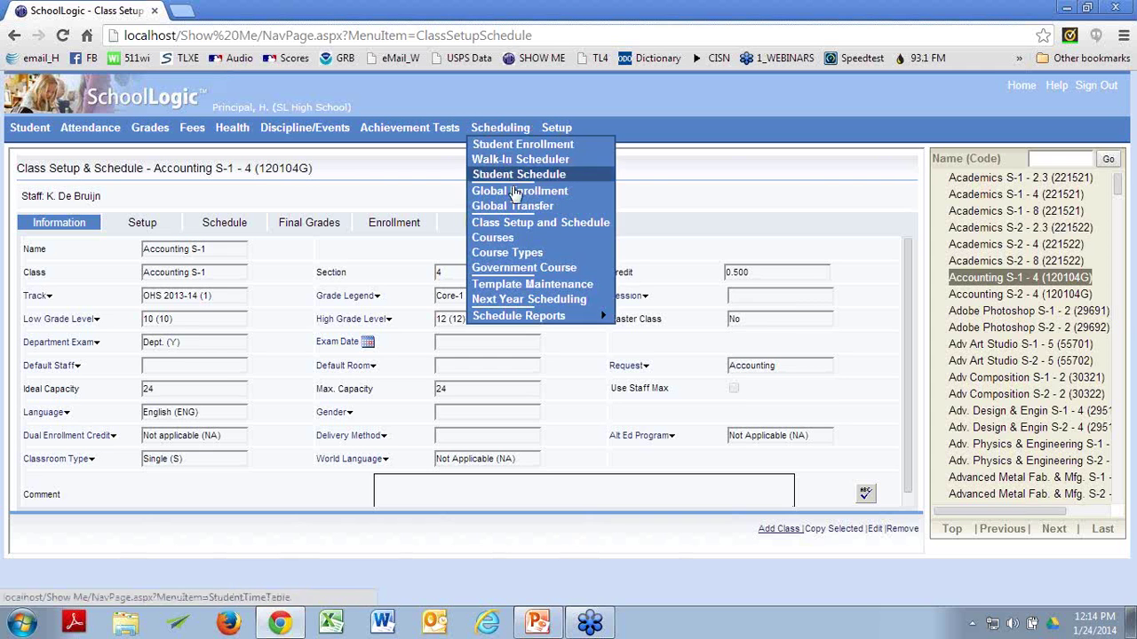
pyautogui.click(510, 243)
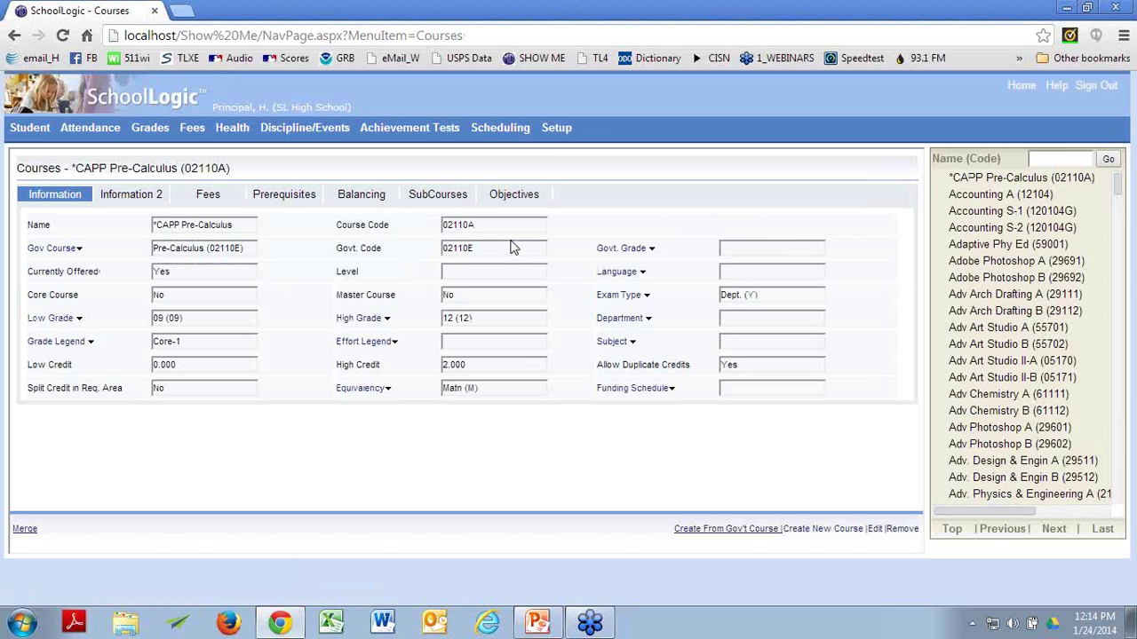
pyautogui.click(138, 202)
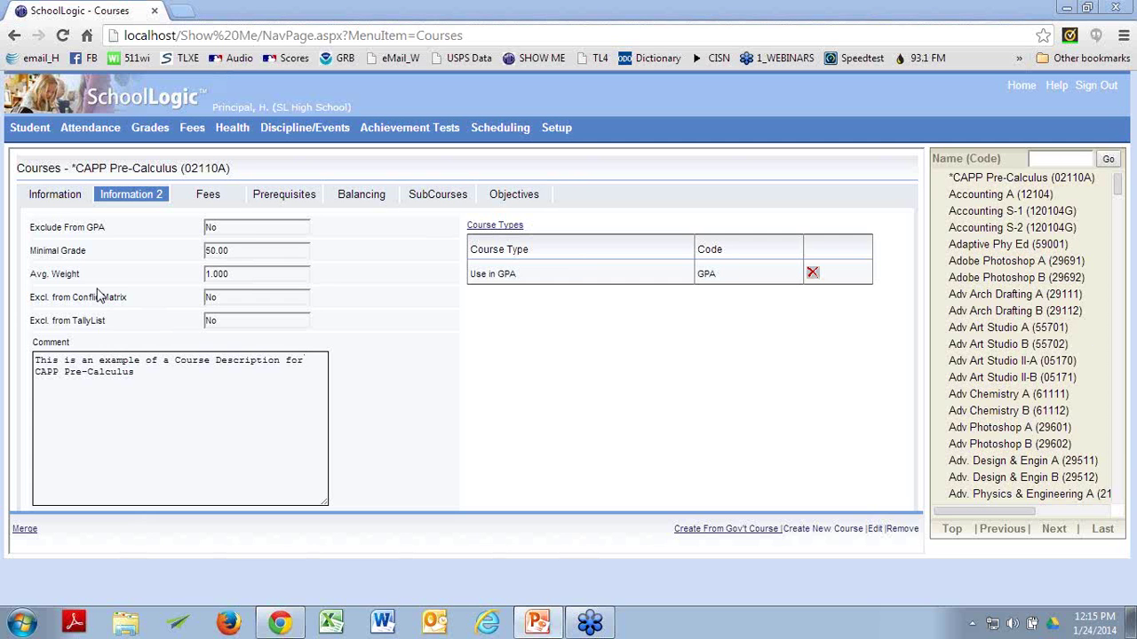
pyautogui.click(48, 201)
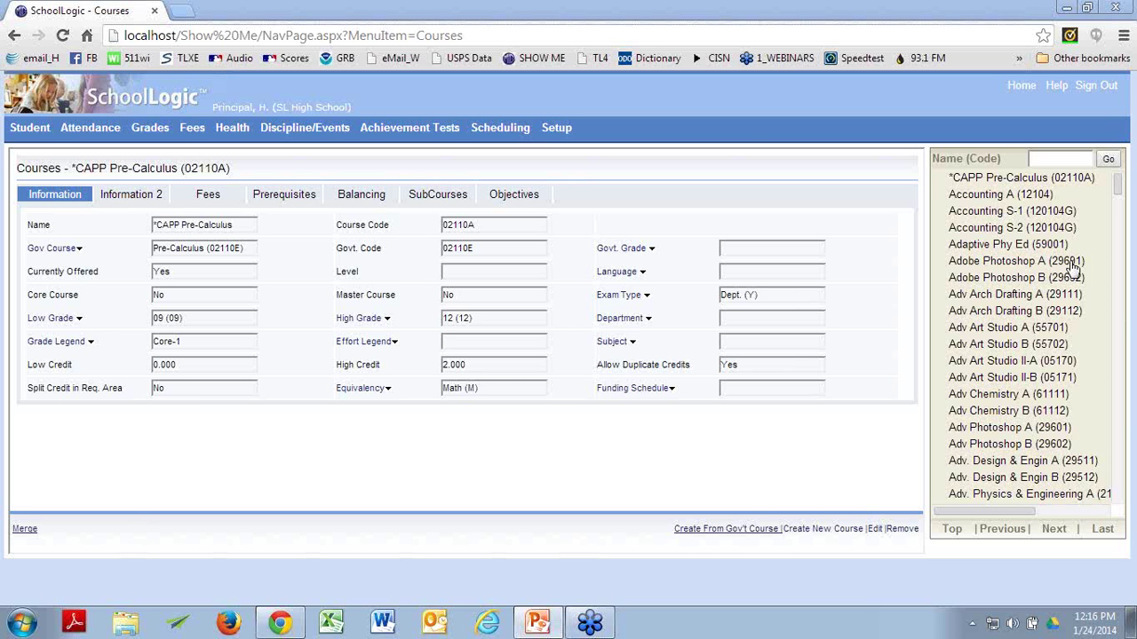
# Step: Compare the term and report card credits in the setup of class Academics S-1 - 2.3 with its overall credit
pyautogui.moveTo(501, 126)
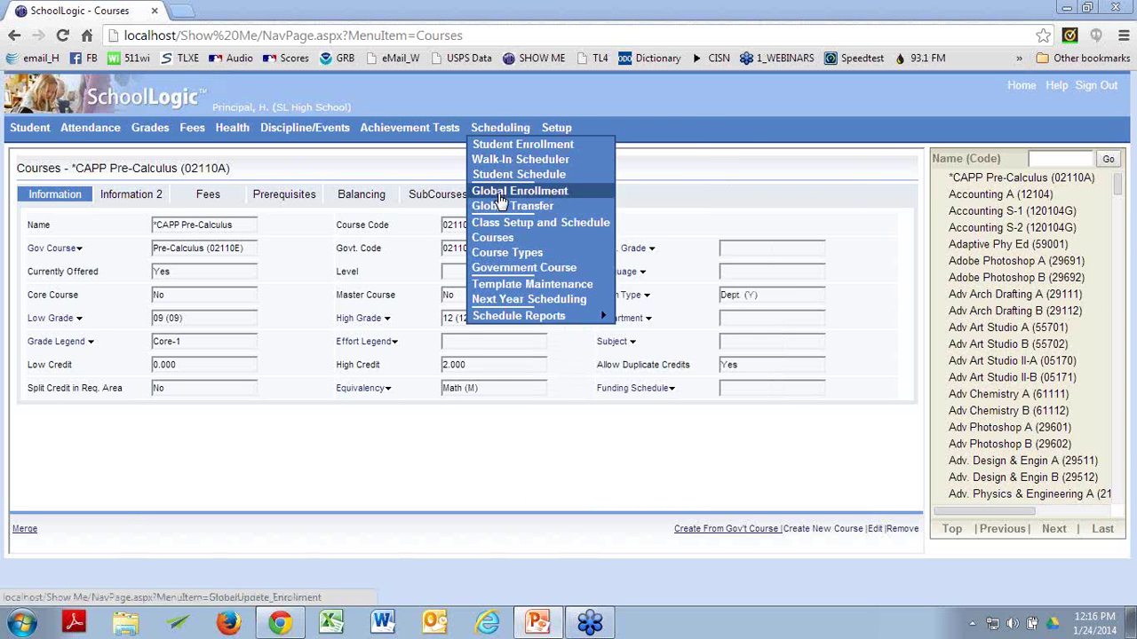
pyautogui.click(496, 223)
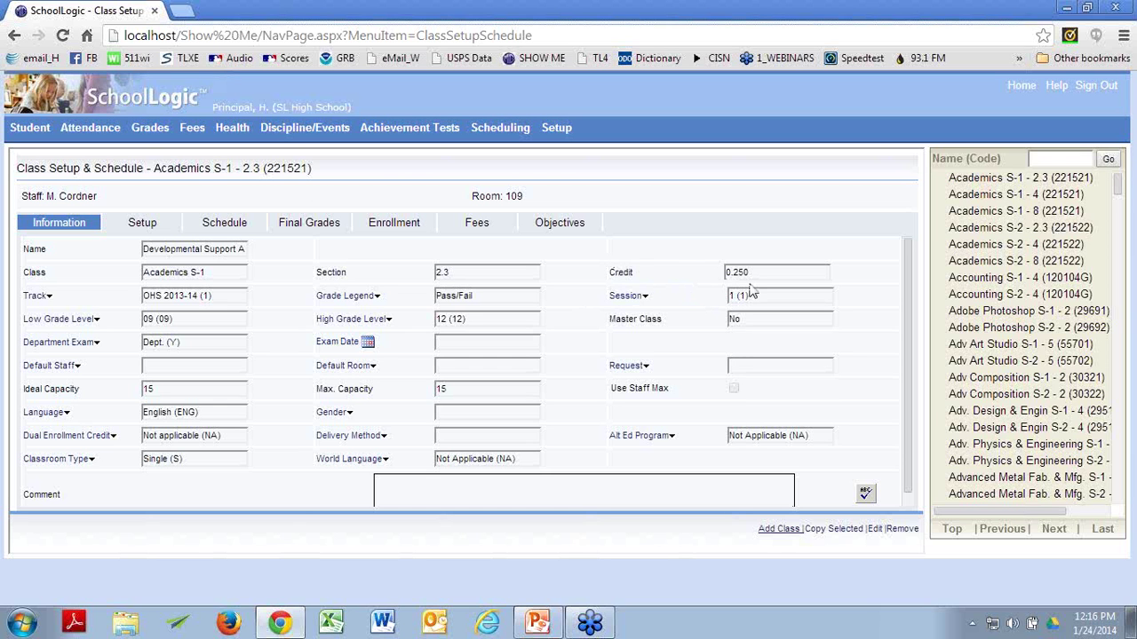
pyautogui.click(159, 227)
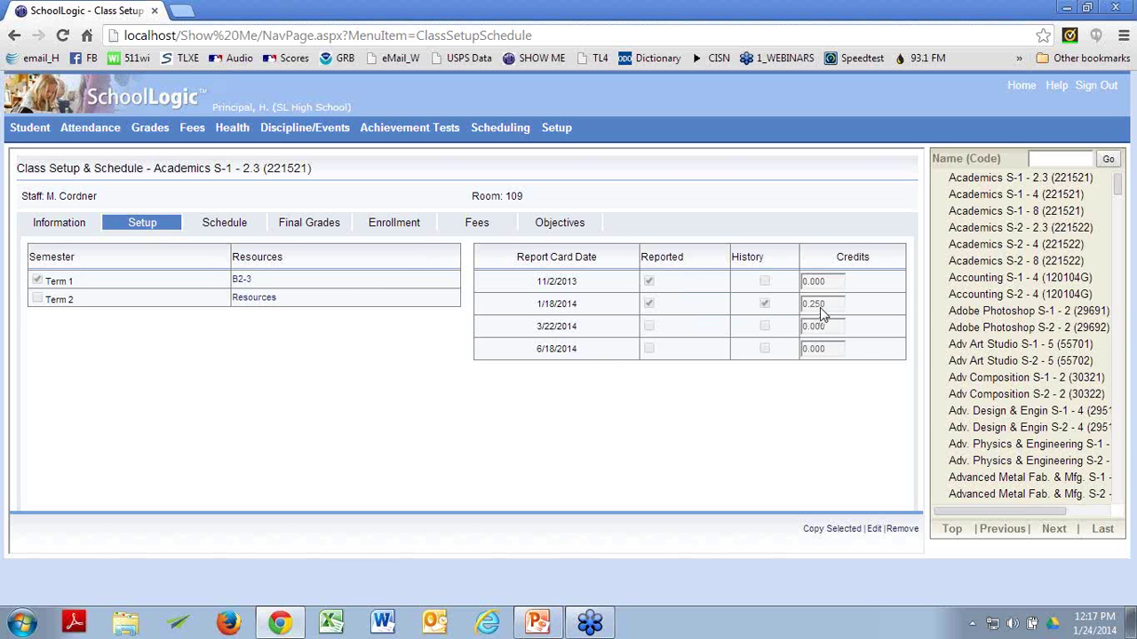
pyautogui.click(89, 226)
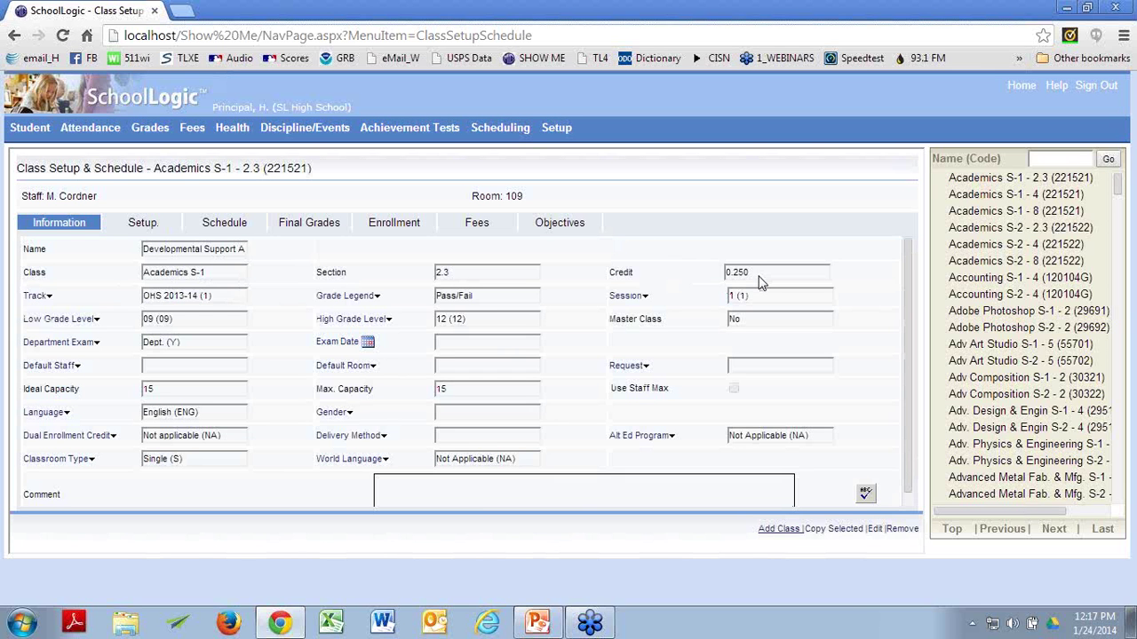
# Step: Review the exam, final grade and end-of-year options of Academics S-1 - 2.3 alongside its report card setup
pyautogui.moveTo(433, 124)
pyautogui.click(316, 224)
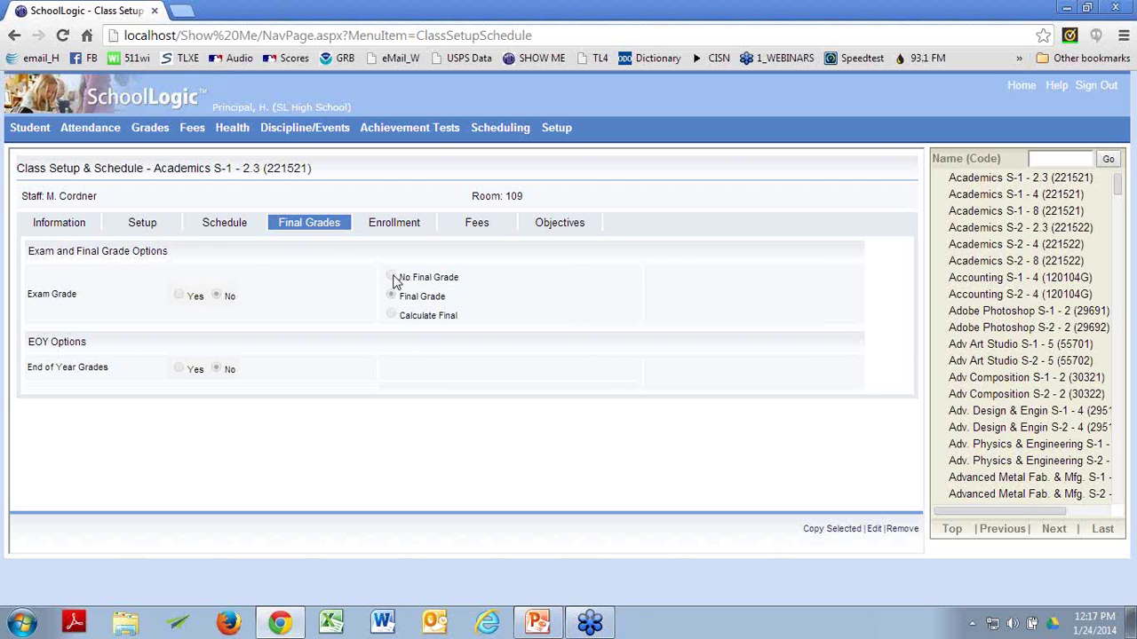
pyautogui.click(145, 223)
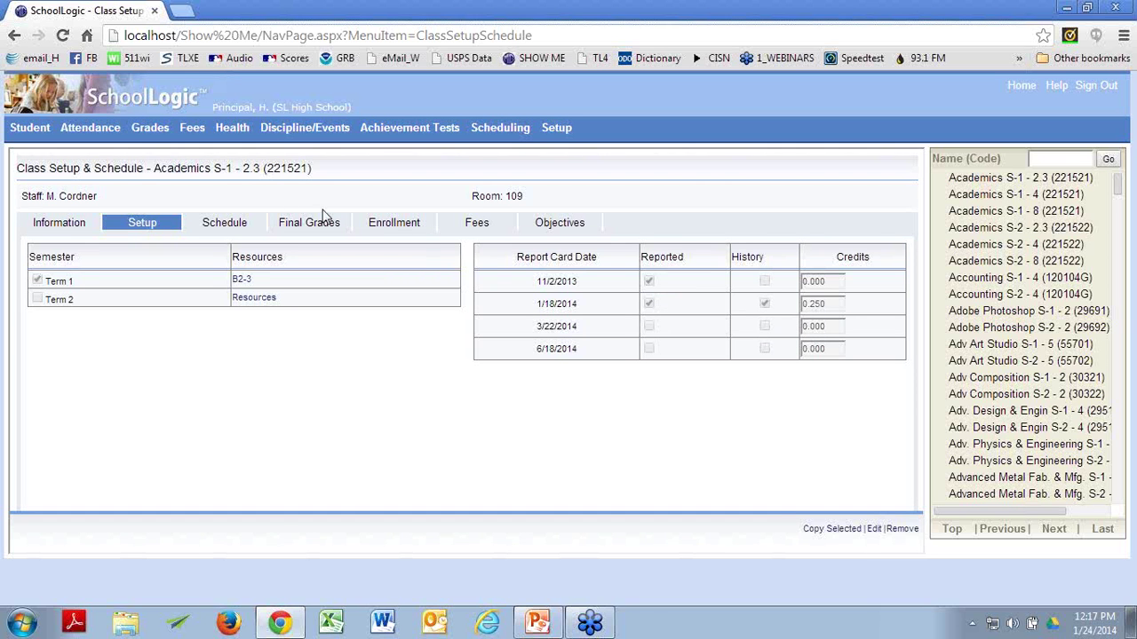
pyautogui.click(293, 222)
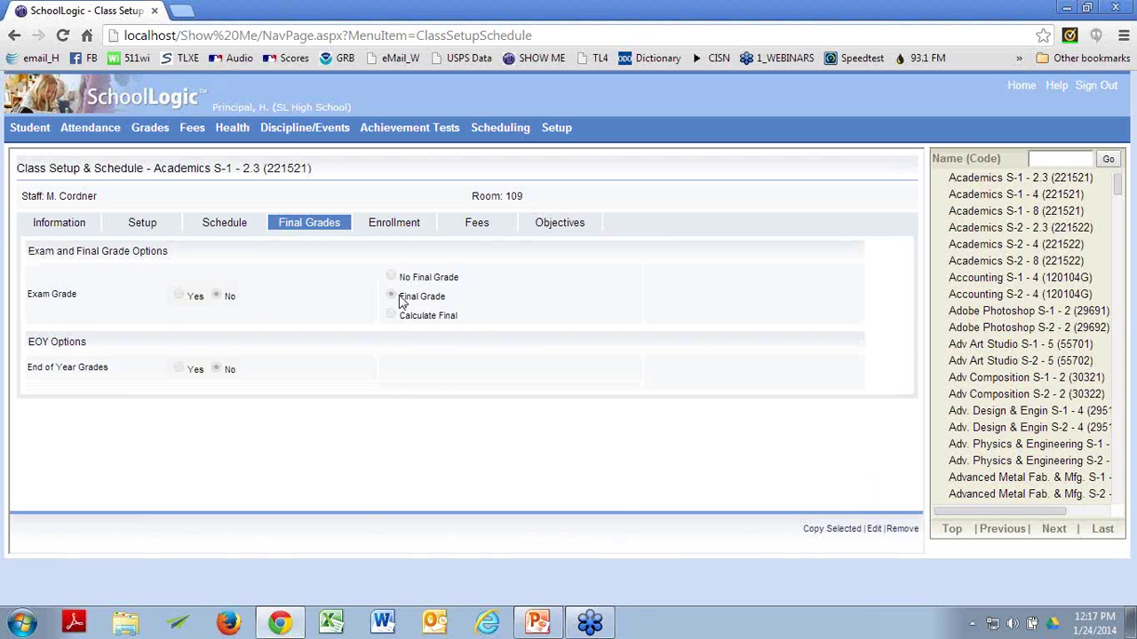
pyautogui.click(158, 227)
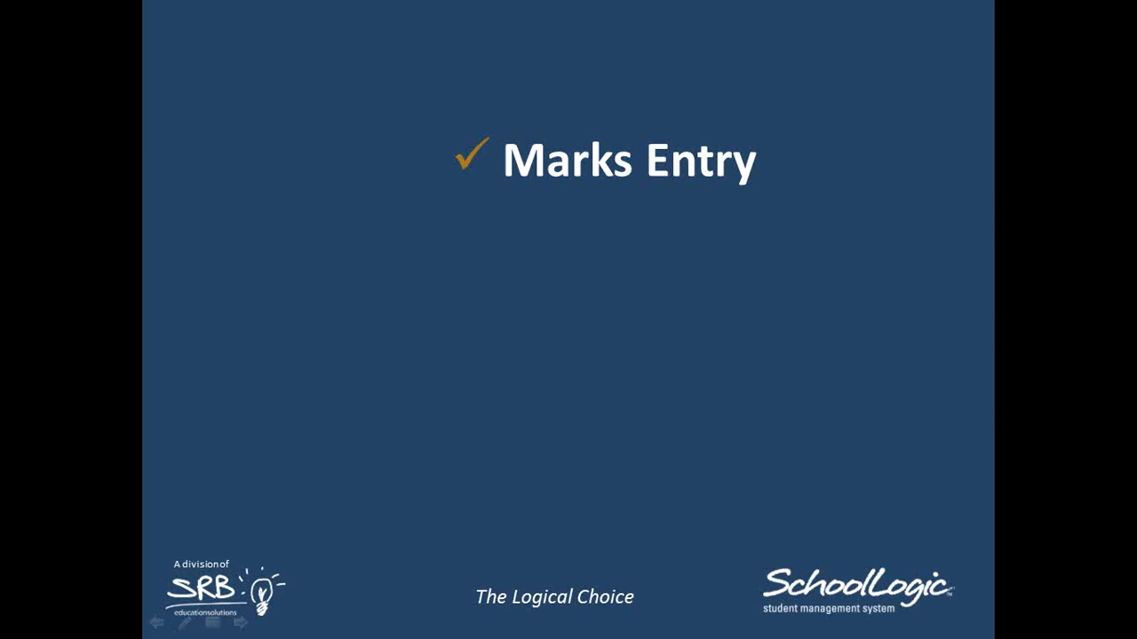
# Step: Switch from the slides back to SchoolLogic in the browser and open the Grades Entry Status report
pyautogui.hotkey('alt', 'Tab')
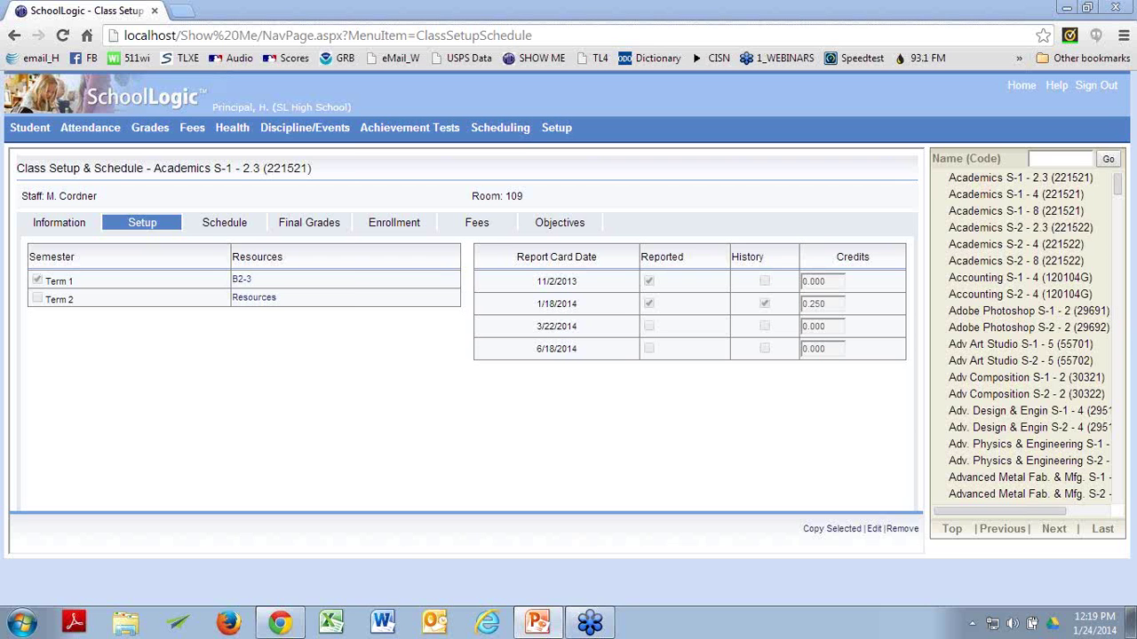
pyautogui.moveTo(160, 129)
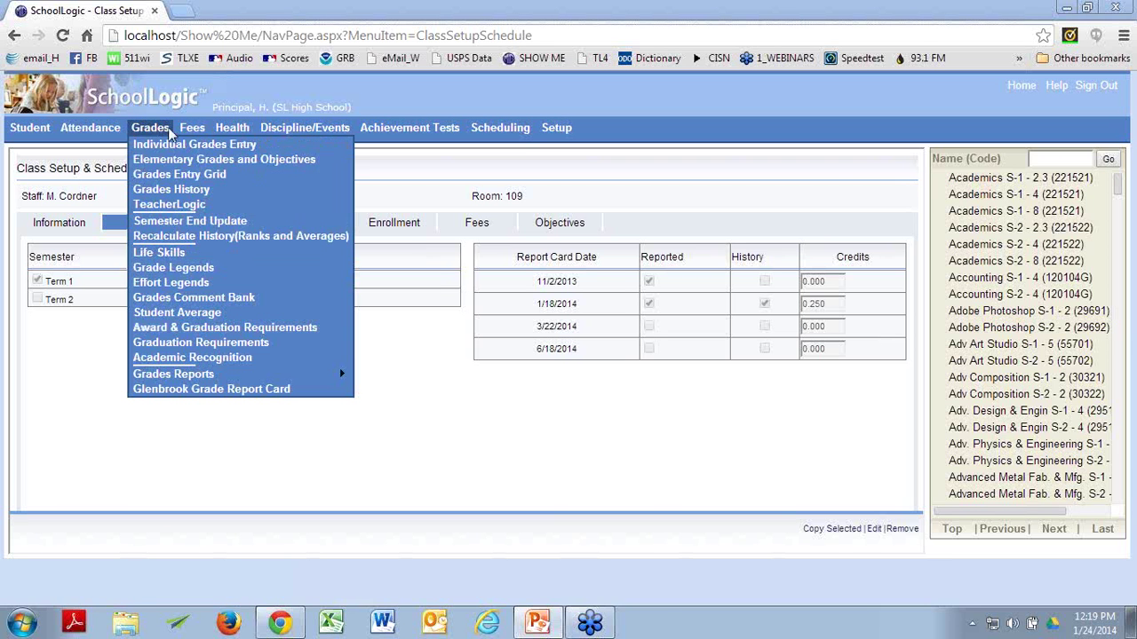
pyautogui.moveTo(266, 376)
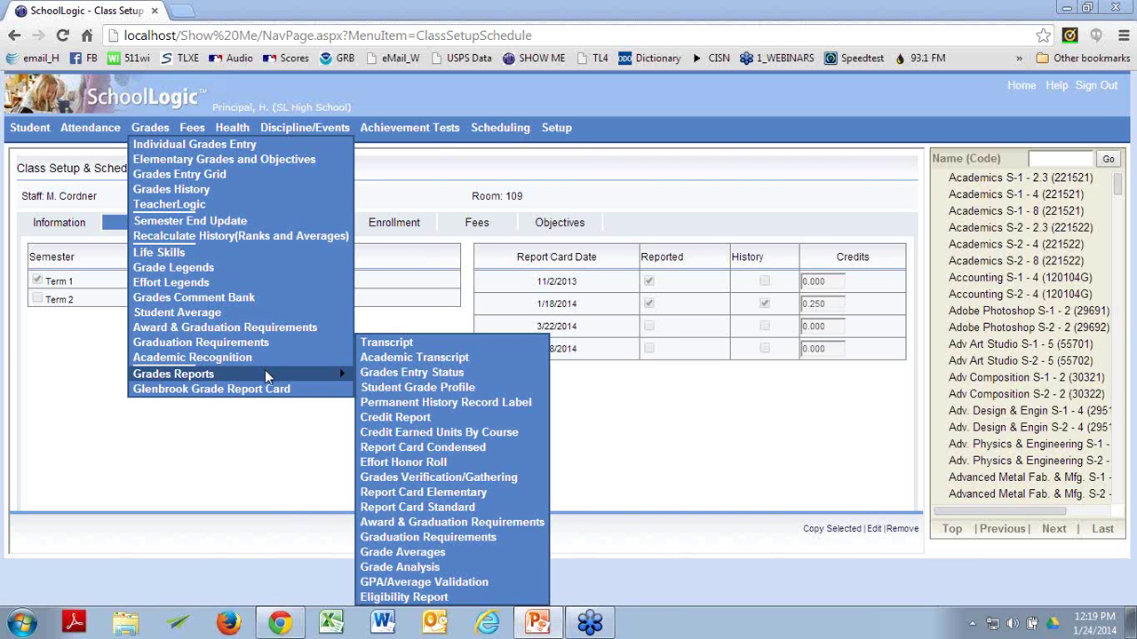
pyautogui.click(380, 373)
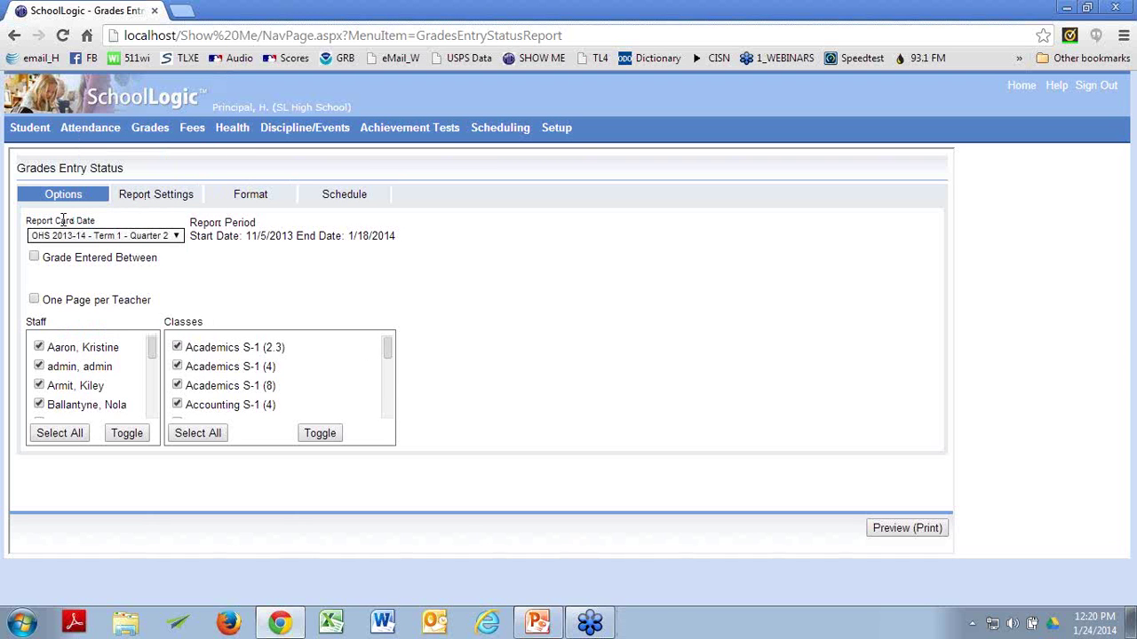
# Step: Select OHS 2013-14 - Term 1 - Quarter 2 as the report card date and briefly show the Grade Entered Between date range
pyautogui.click(175, 238)
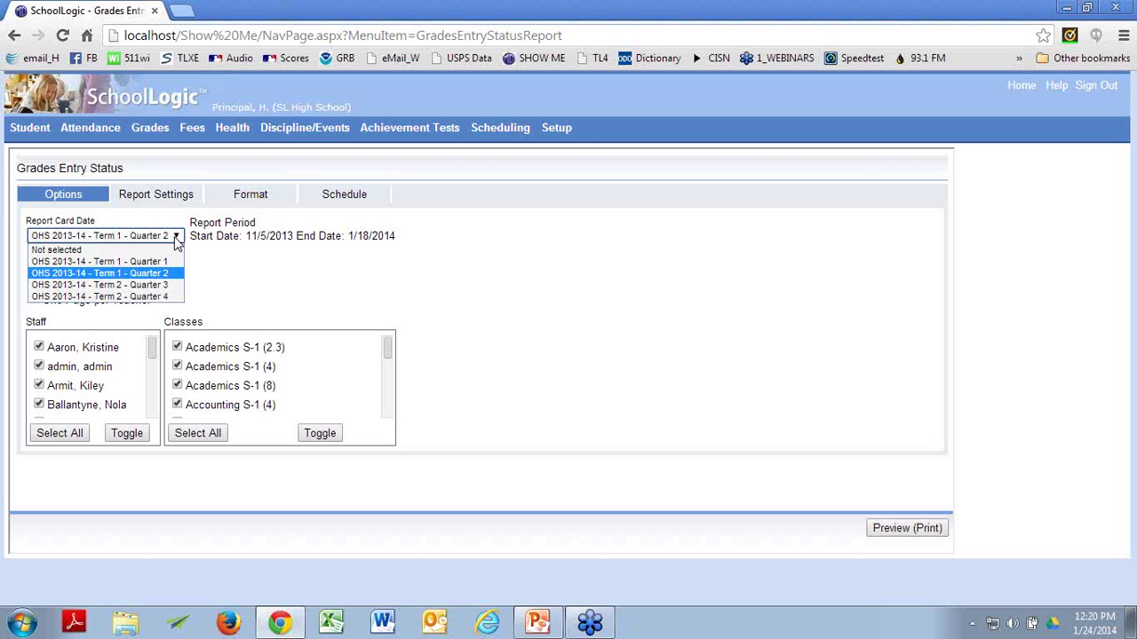
pyautogui.click(138, 274)
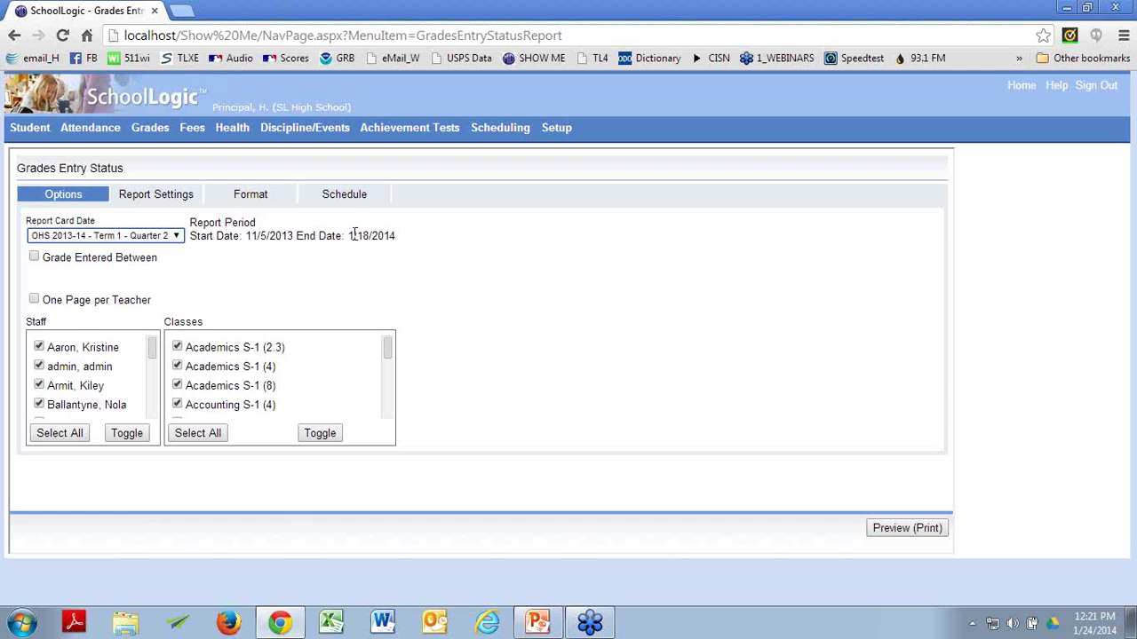
pyautogui.click(33, 258)
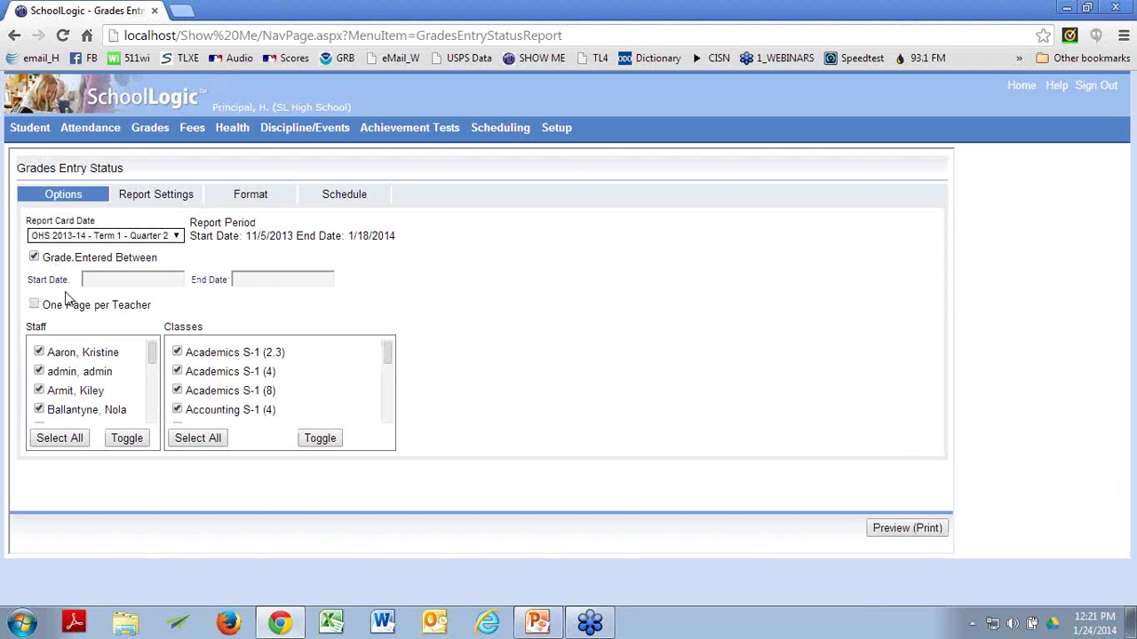
pyautogui.click(34, 257)
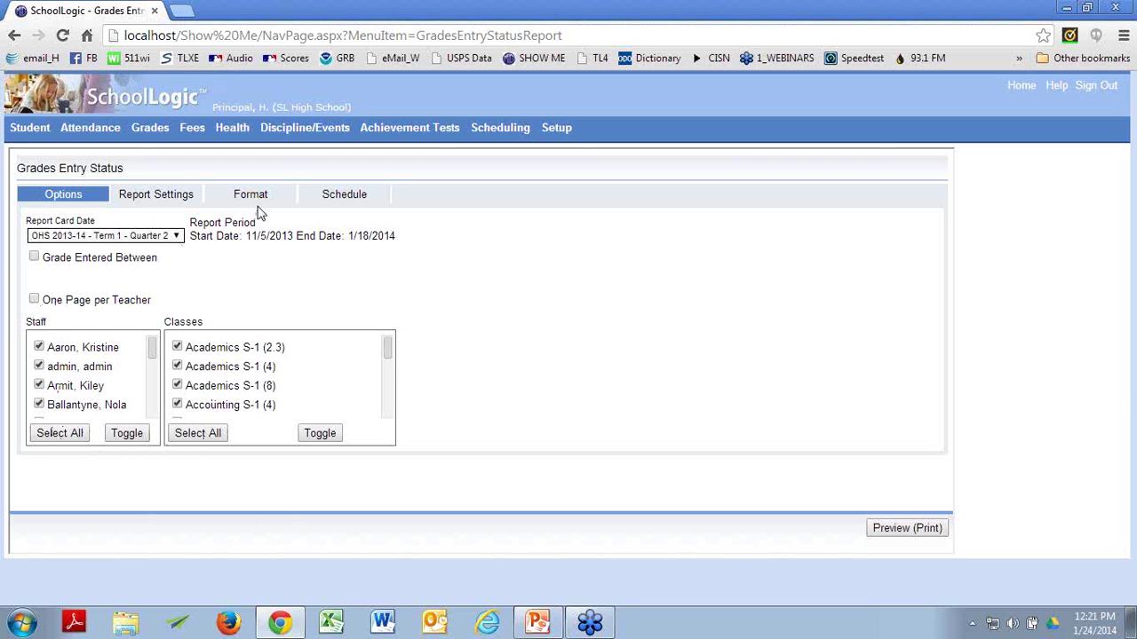
# Step: Check the report settings and output format of the Grades Entry Status report and generate its preview
pyautogui.click(189, 201)
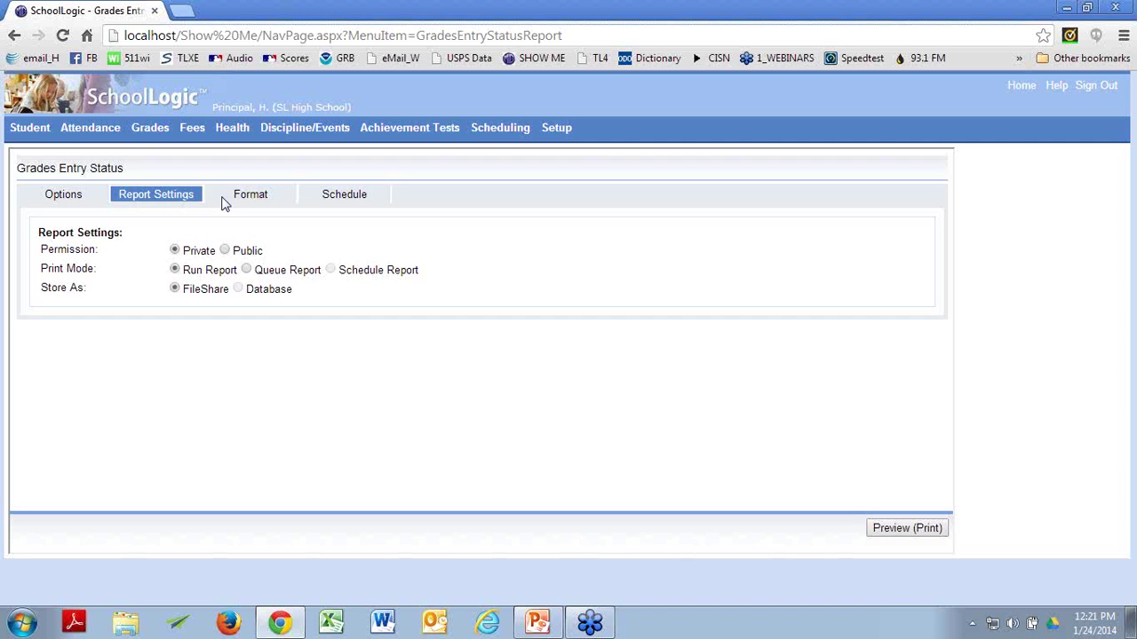
pyautogui.click(223, 202)
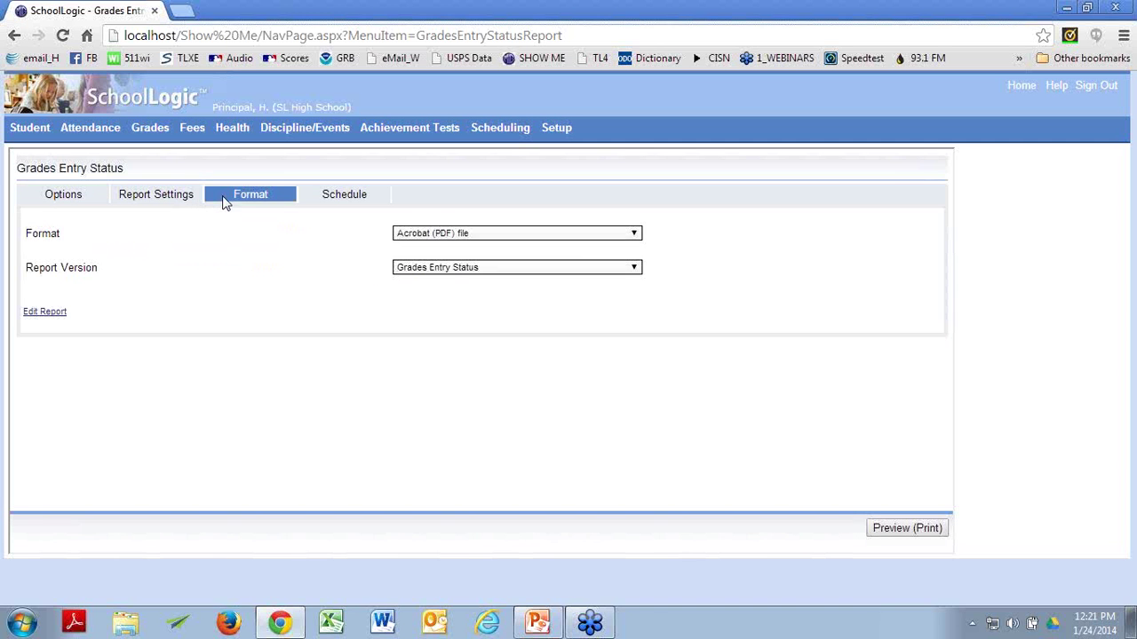
pyautogui.click(99, 196)
pyautogui.click(908, 528)
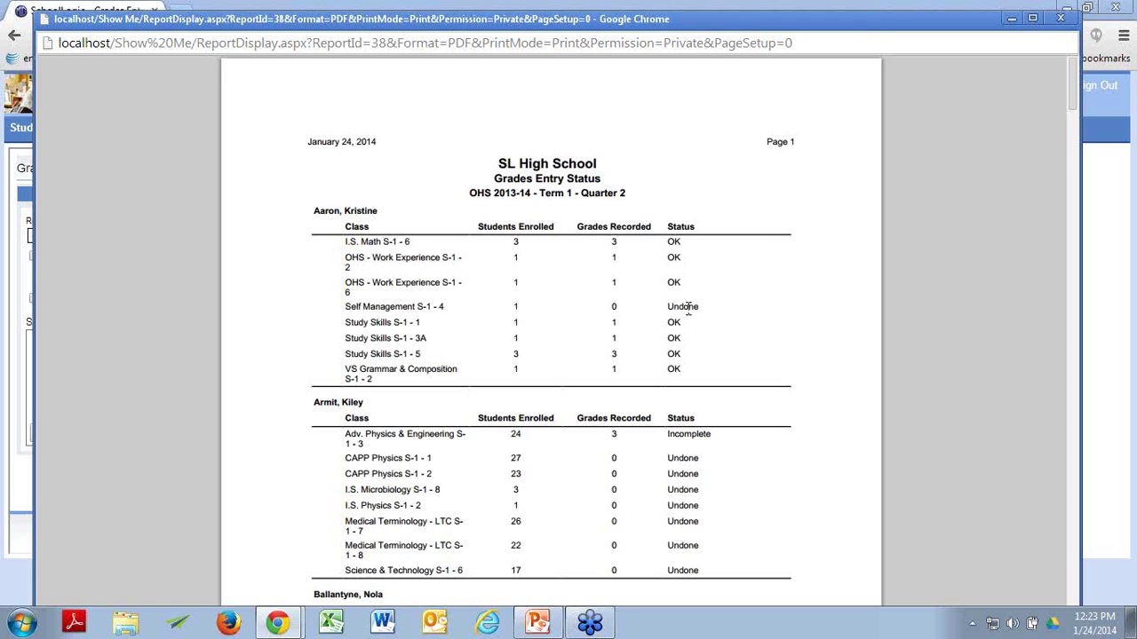
# Step: Review students enrolled, grades recorded and status per teacher's class in the Grades Entry Status report, and close the preview
pyautogui.scroll(-3, 765, 355)
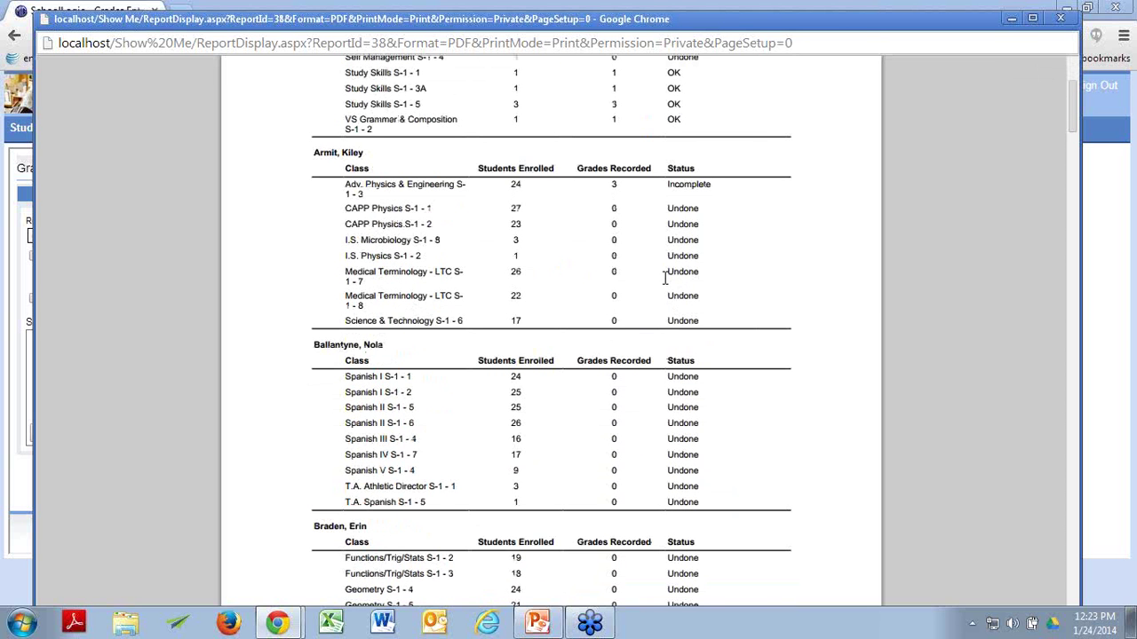
pyautogui.scroll(2, 664, 278)
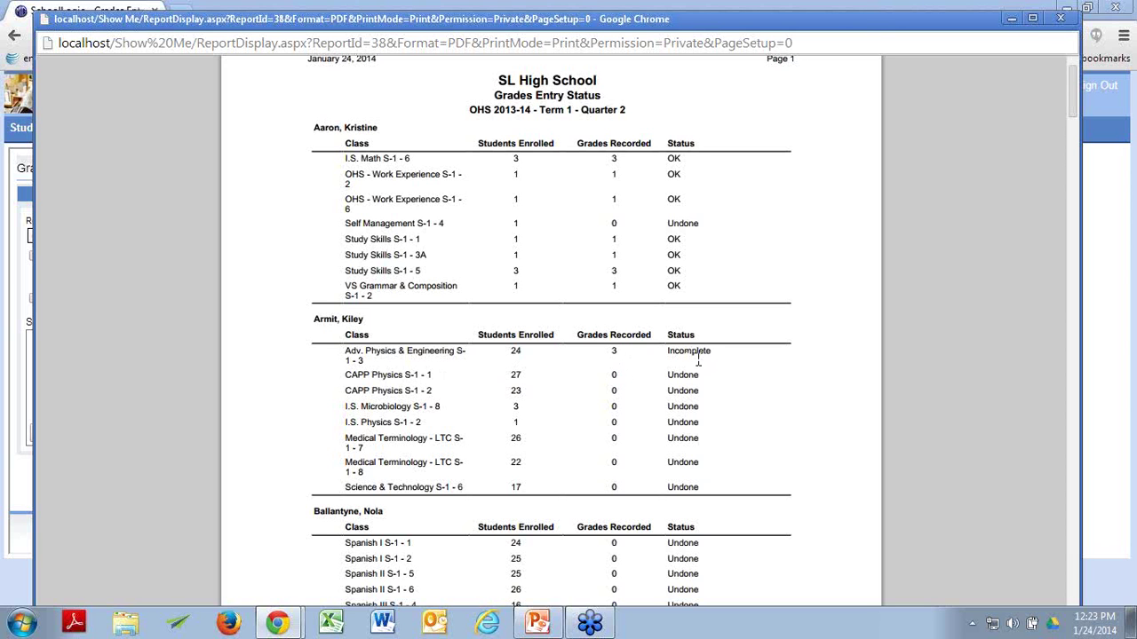
pyautogui.scroll(1, 703, 377)
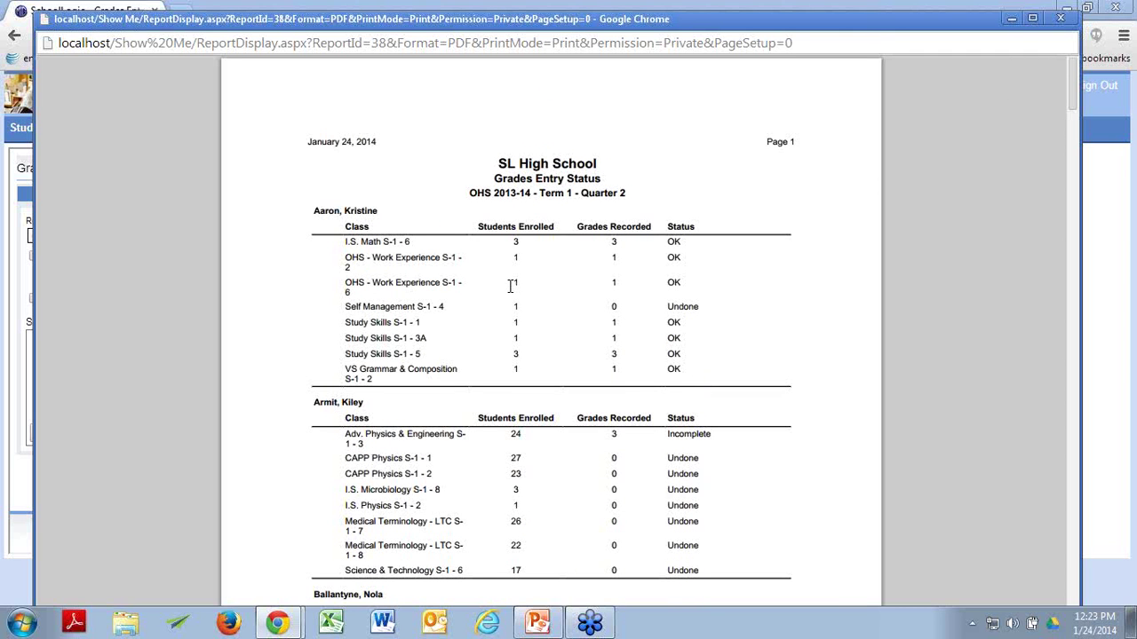
pyautogui.click(1059, 18)
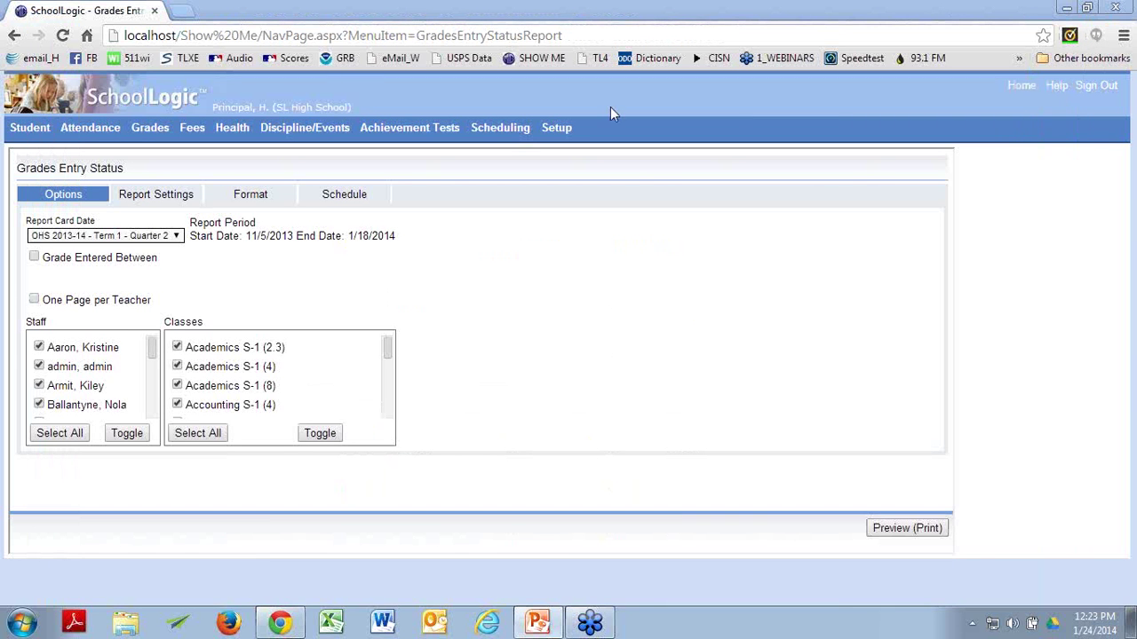
# Step: Open the Grades Verification/Gathering report and review its staff selection, teacher page break and sort fields
pyautogui.moveTo(142, 131)
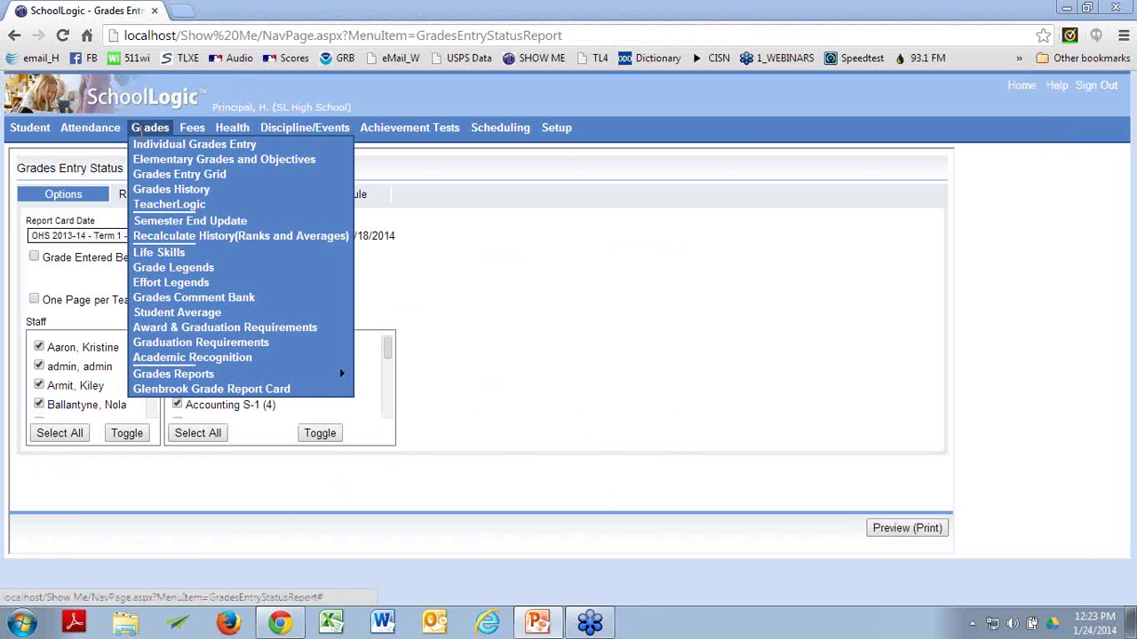
pyautogui.moveTo(213, 374)
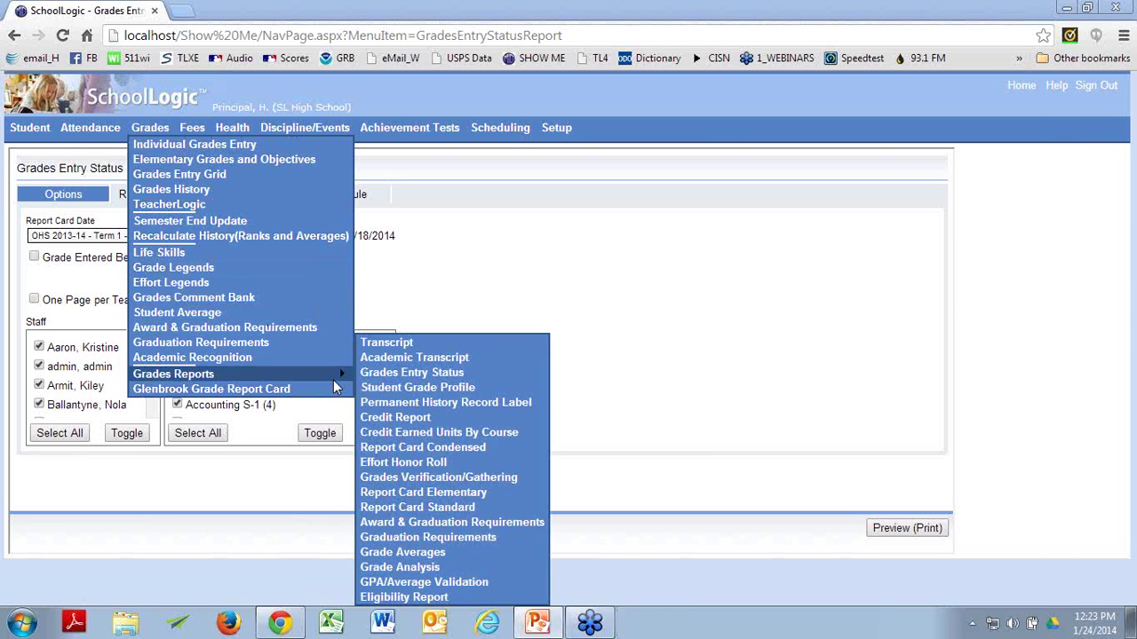
pyautogui.click(417, 476)
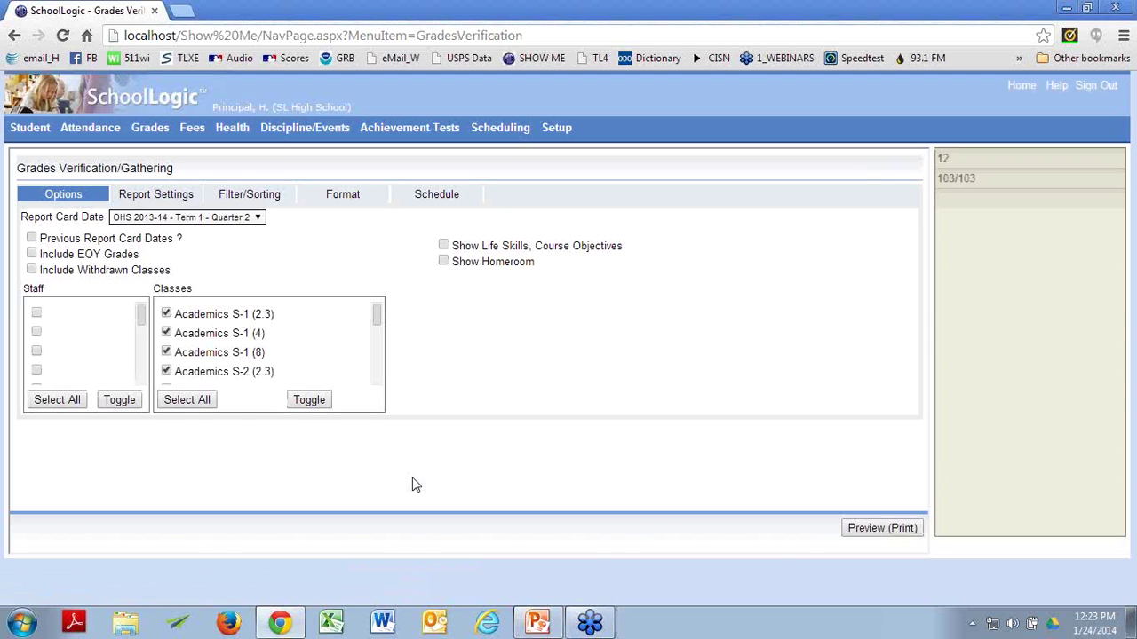
pyautogui.click(140, 338)
pyautogui.moveTo(139, 338); pyautogui.dragTo(140, 329)
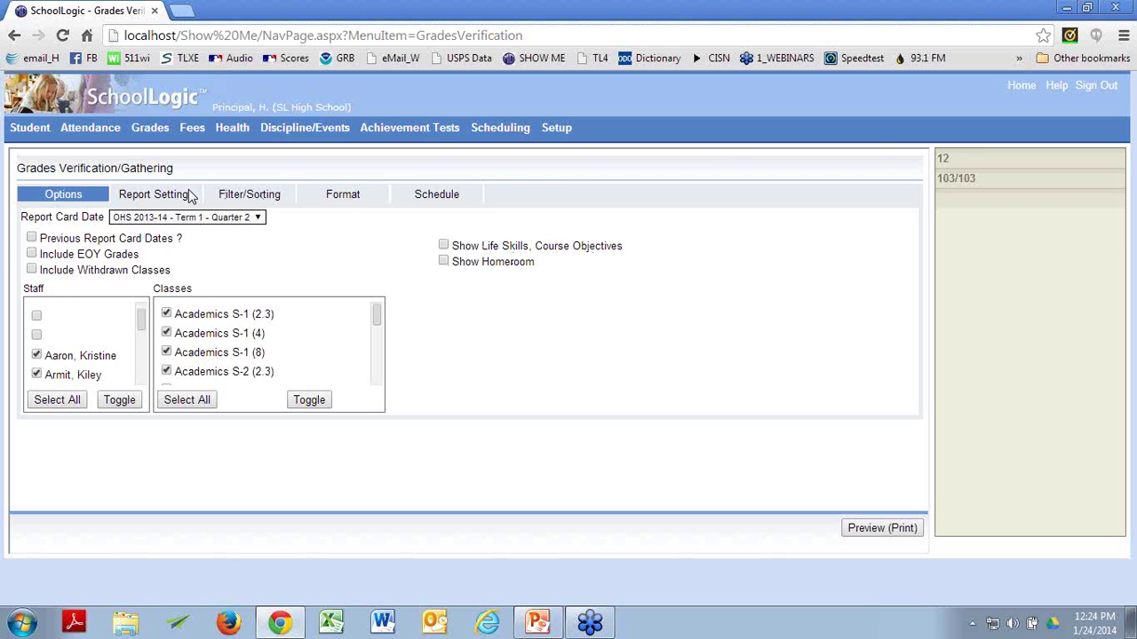
pyautogui.click(245, 201)
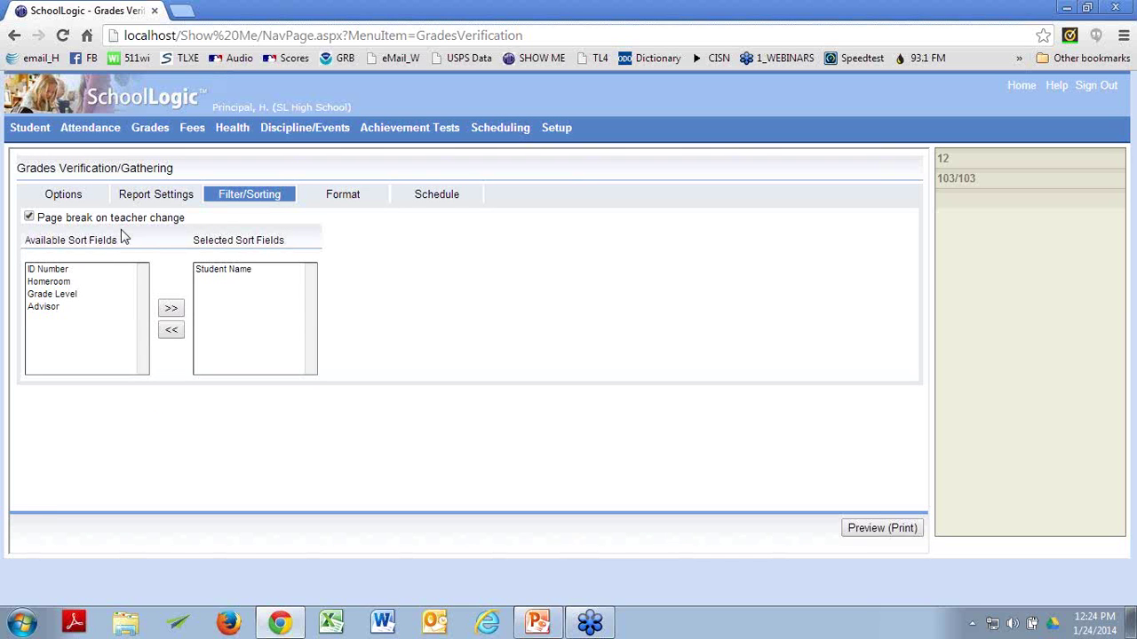
pyautogui.click(83, 199)
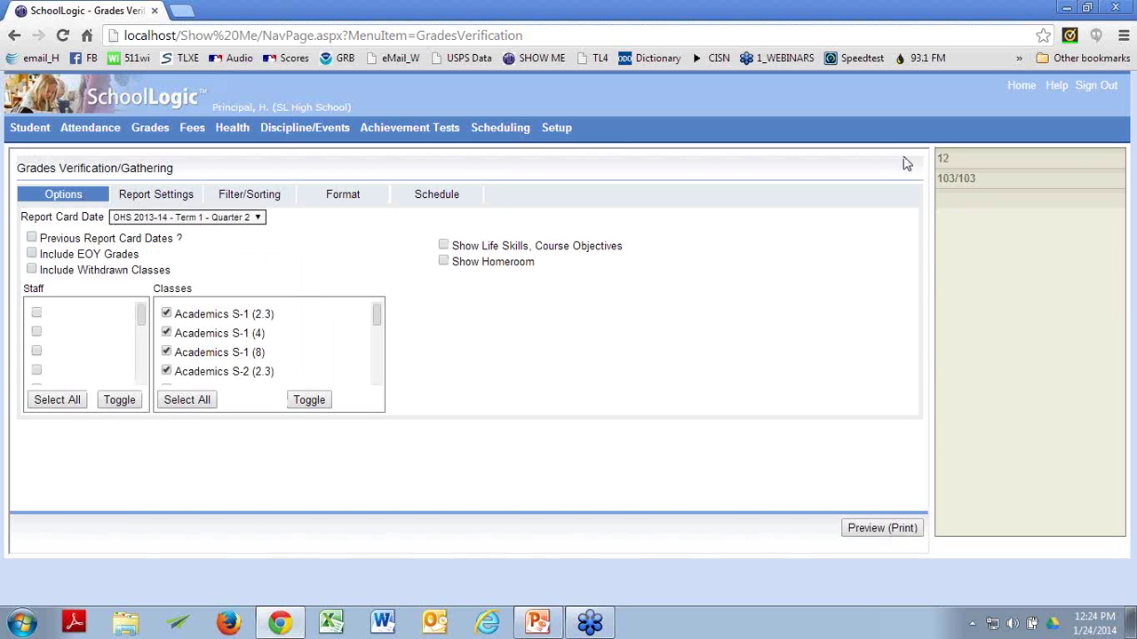
# Step: Preview the Grades Verification/Gathering report, examine the class pages with their quarter grades, final grades and comments, and close it
pyautogui.click(873, 530)
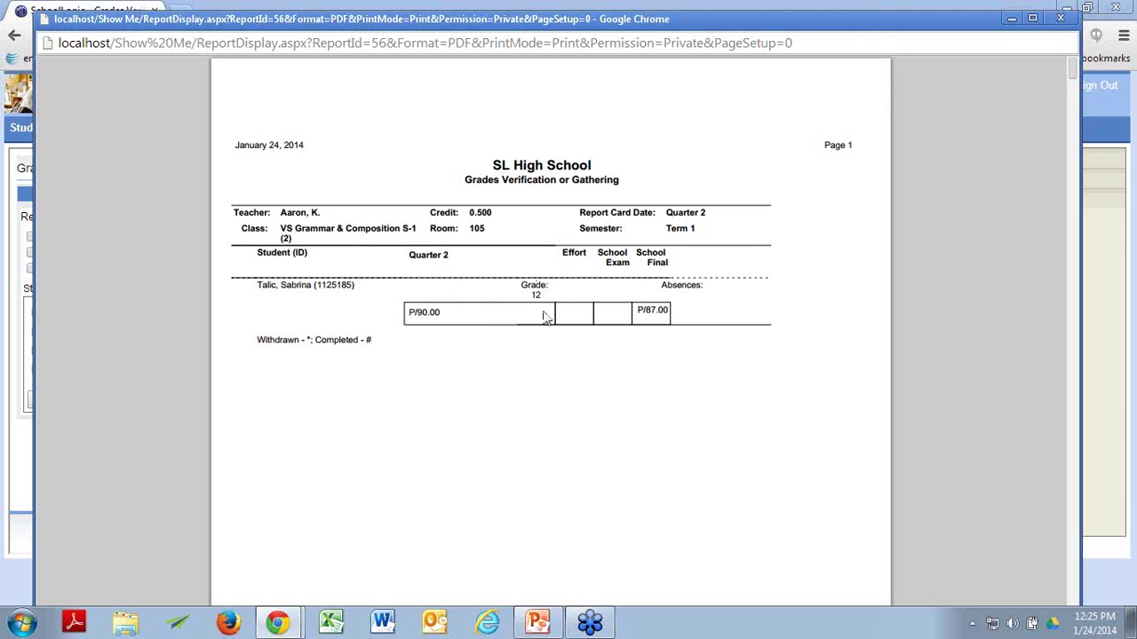
pyautogui.scroll(-10, 595, 401)
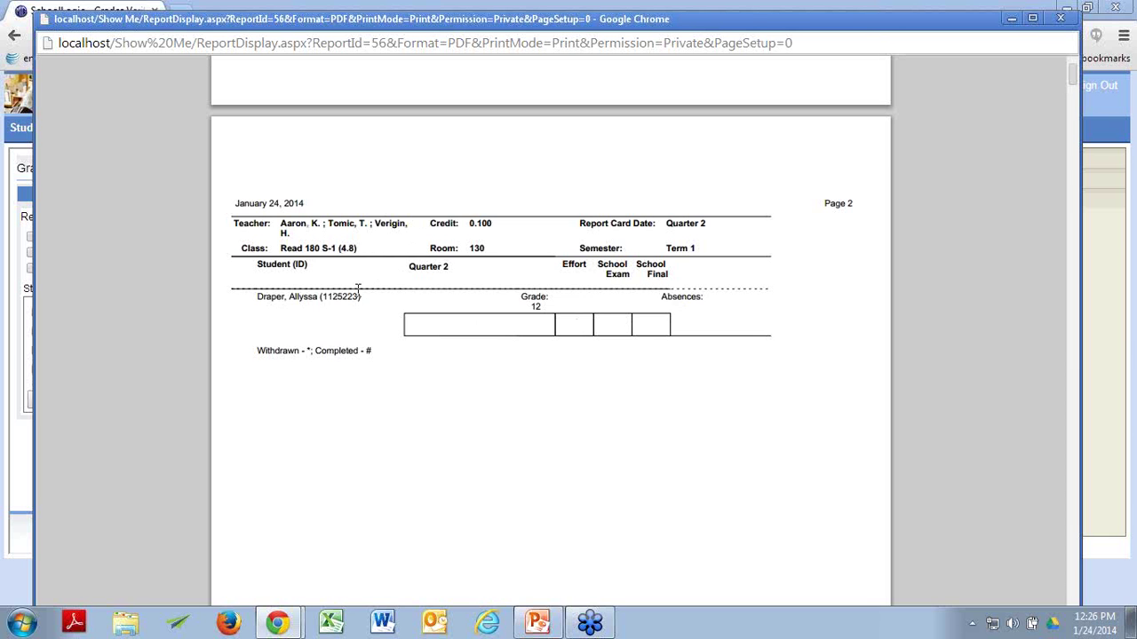
pyautogui.scroll(-12, 356, 283)
pyautogui.scroll(2, 356, 295)
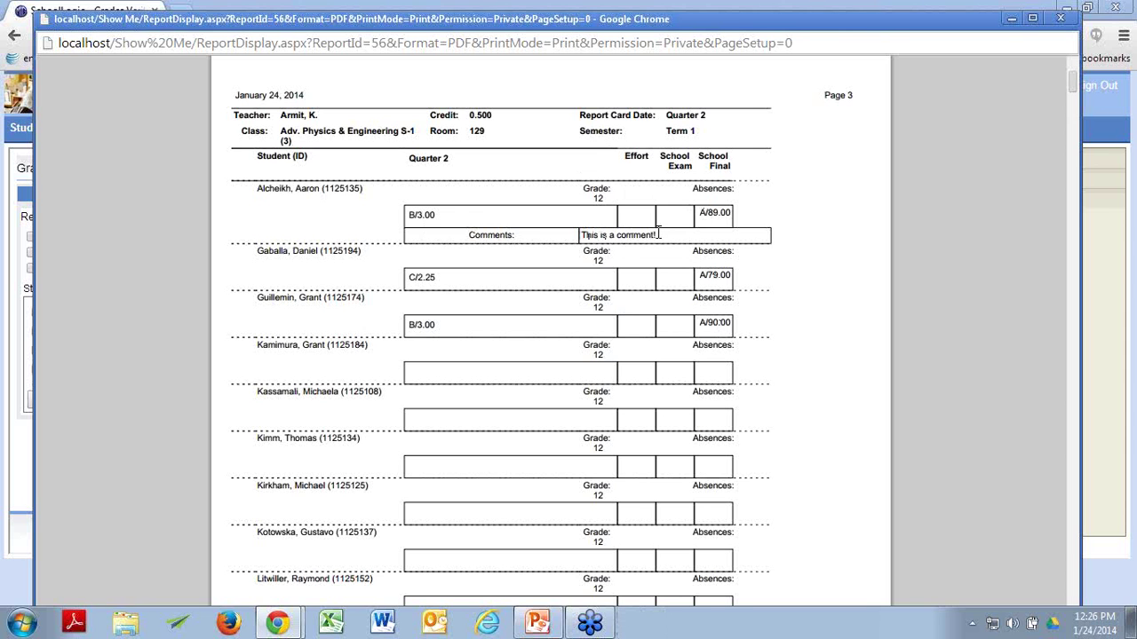
pyautogui.moveTo(658, 234); pyautogui.dragTo(579, 232)
pyautogui.click(741, 151)
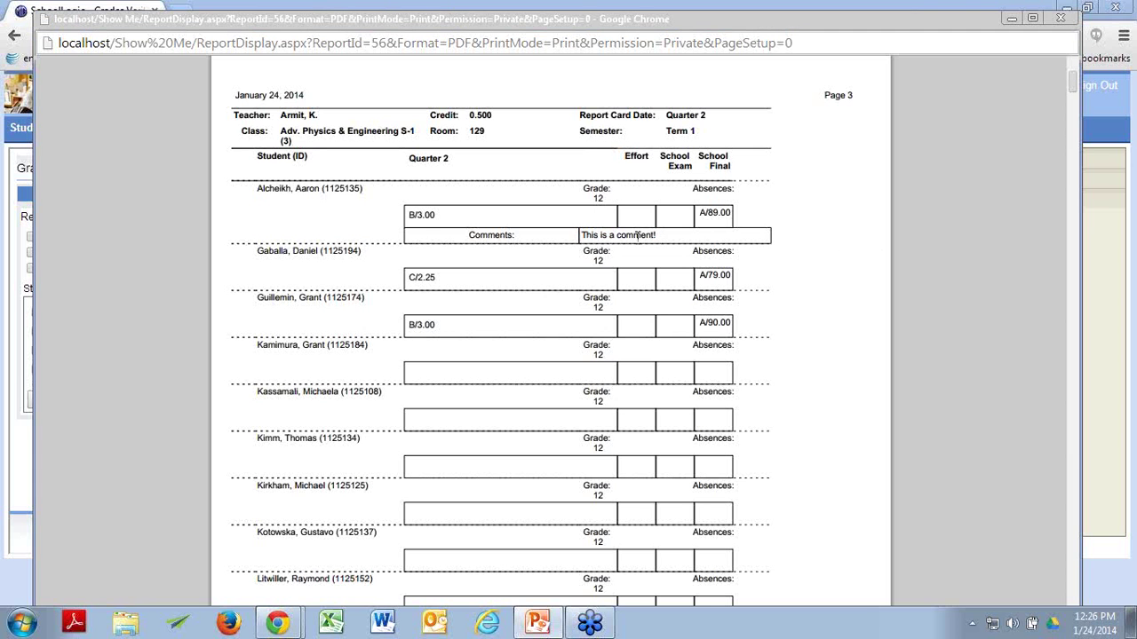
pyautogui.click(1060, 18)
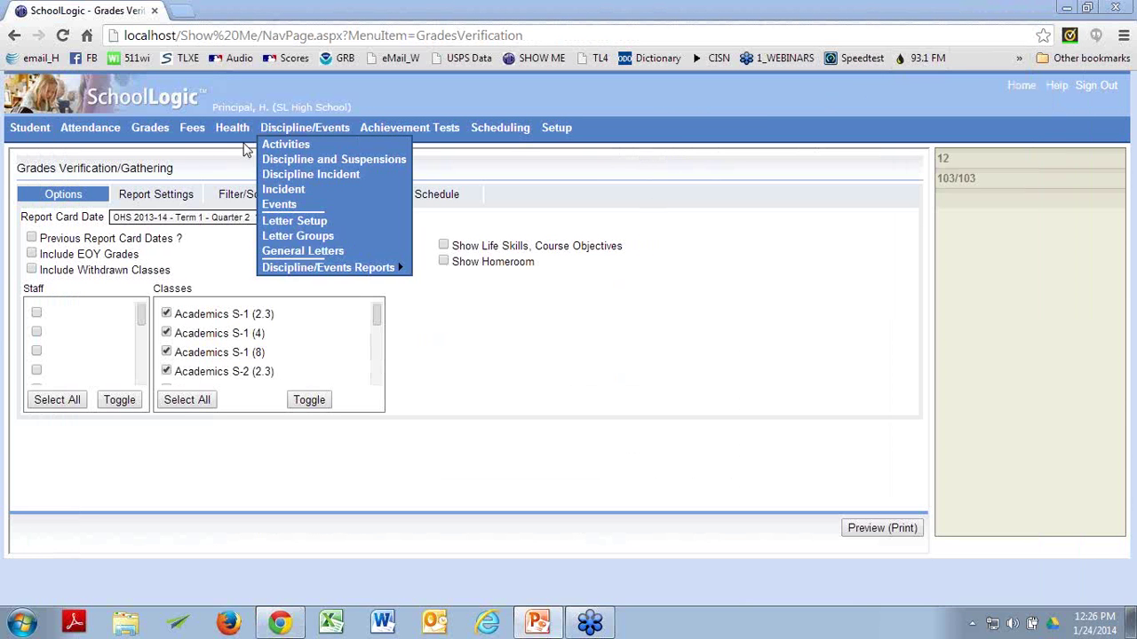
# Step: Open the Grade Analysis report and briefly include Term 1 - Quarter 1, leaving only Quarter 2 as the report period
pyautogui.moveTo(150, 127)
pyautogui.moveTo(273, 374)
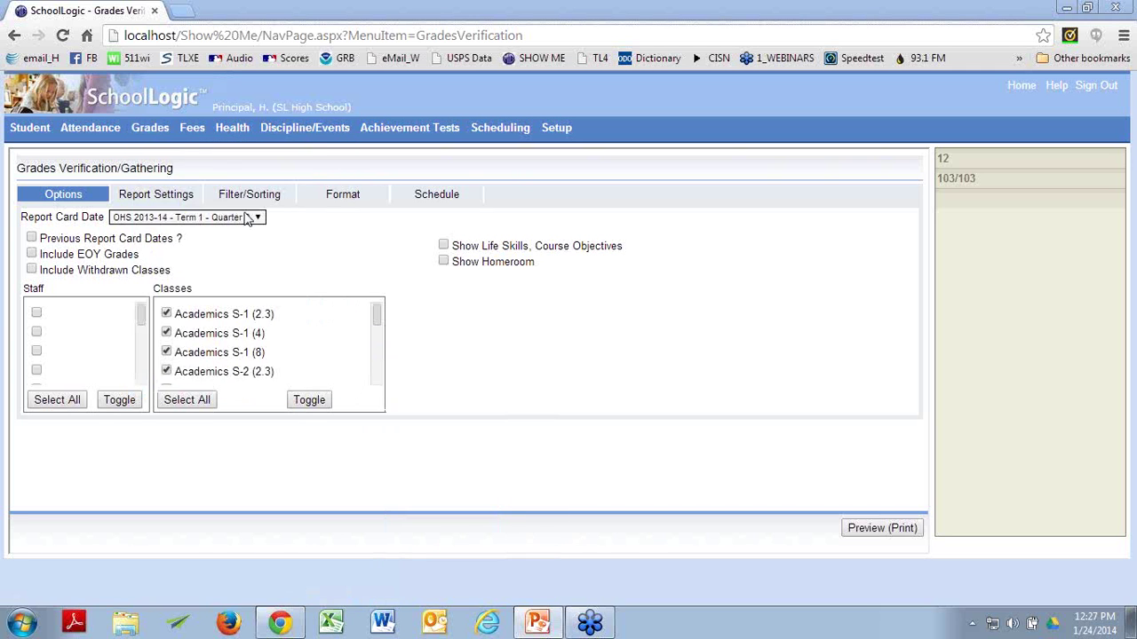
pyautogui.moveTo(207, 374)
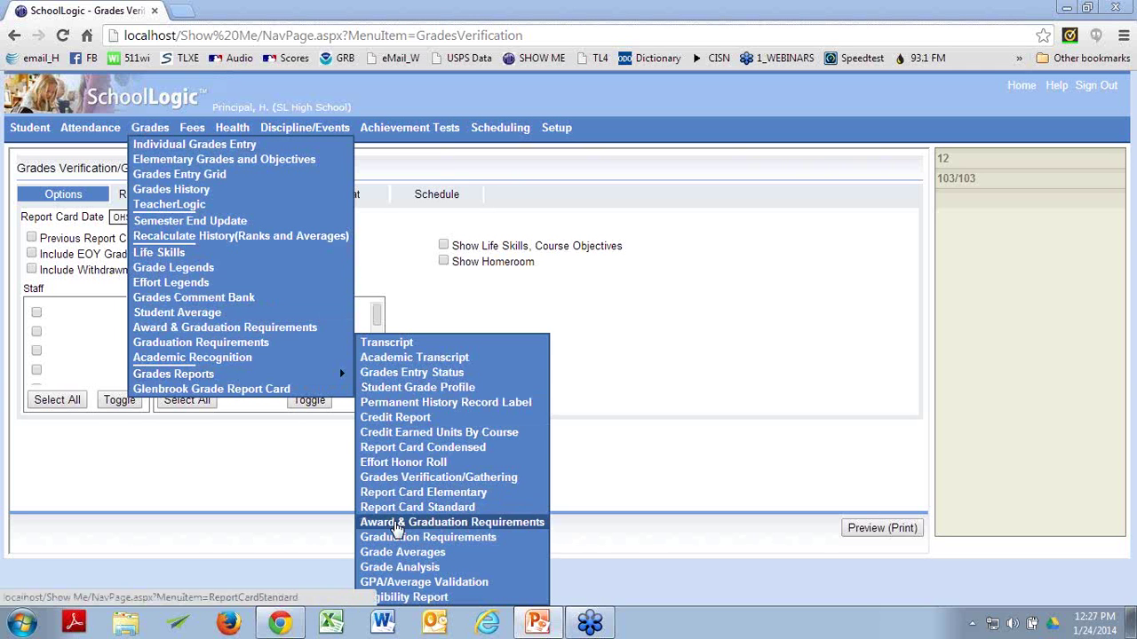
pyautogui.click(392, 575)
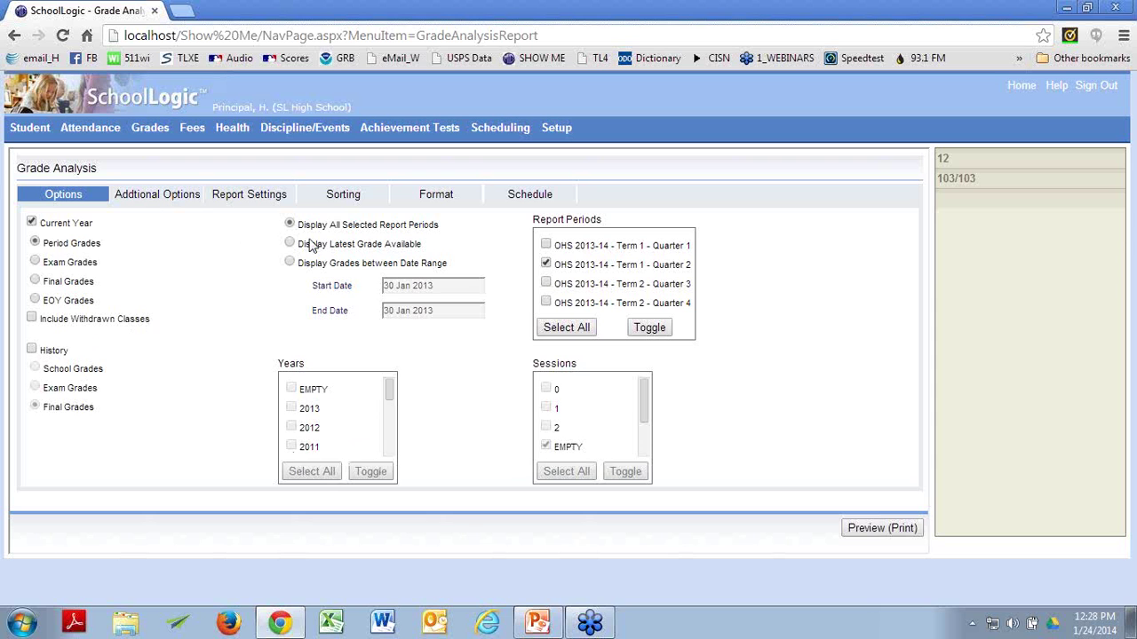
pyautogui.click(545, 245)
pyautogui.click(545, 246)
# Step: Review the course types, courses, grade levels and alpha grades filter available for the Grade Analysis report
pyautogui.click(164, 202)
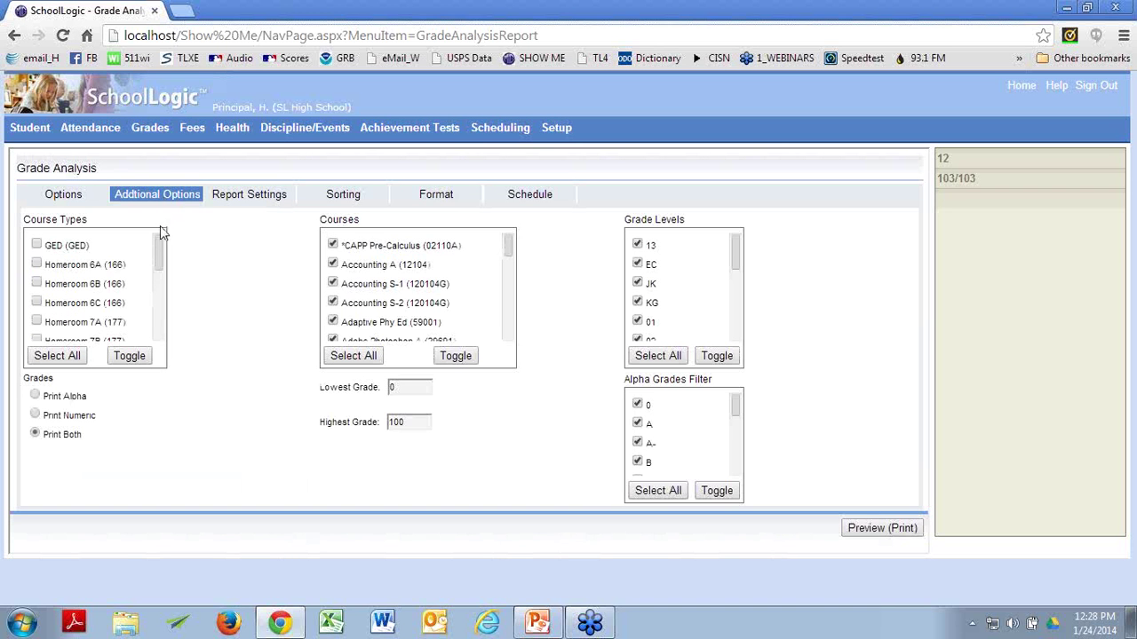
pyautogui.moveTo(158, 239); pyautogui.dragTo(158, 327)
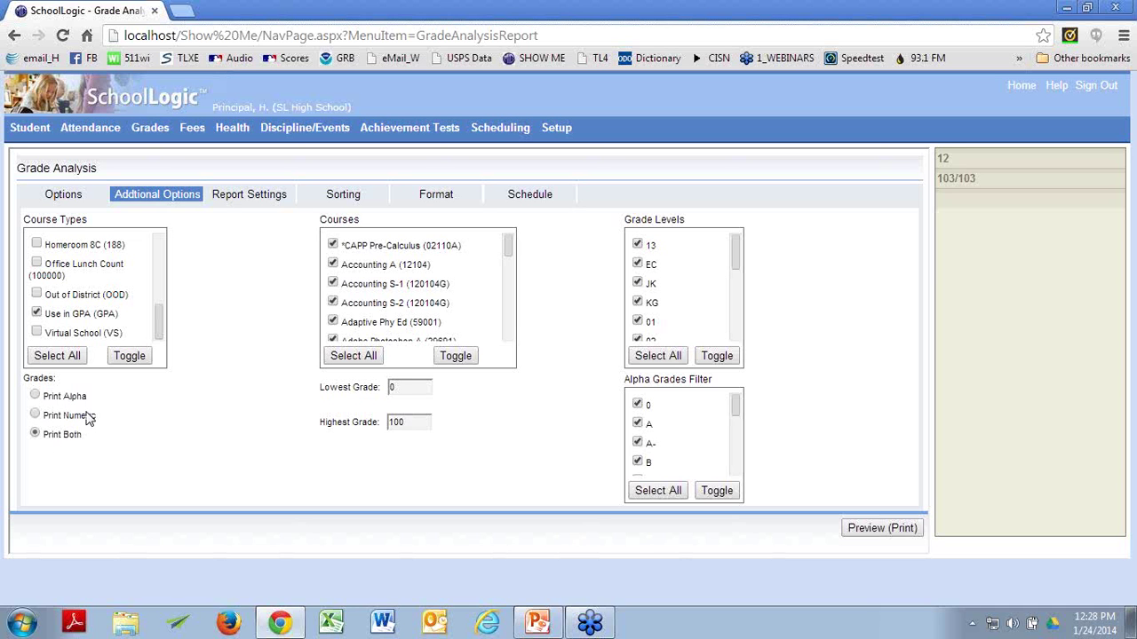
pyautogui.moveTo(507, 246)
pyautogui.mouseDown()
pyautogui.moveTo(506, 323)
pyautogui.moveTo(507, 240)
pyautogui.mouseUp()
pyautogui.moveTo(736, 250); pyautogui.dragTo(734, 320)
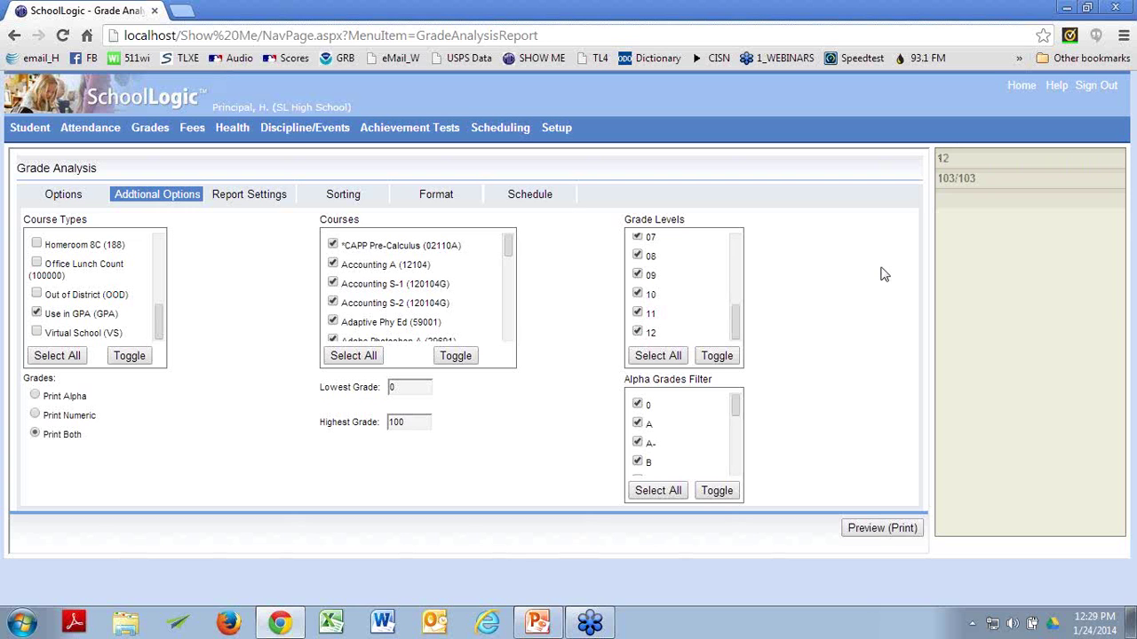
pyautogui.moveTo(735, 405)
pyautogui.mouseDown()
pyautogui.moveTo(737, 448)
pyautogui.moveTo(736, 400)
pyautogui.mouseUp()
# Step: Check the Grade Analysis report settings and sorting, and preview the report grouped by Staff
pyautogui.click(274, 200)
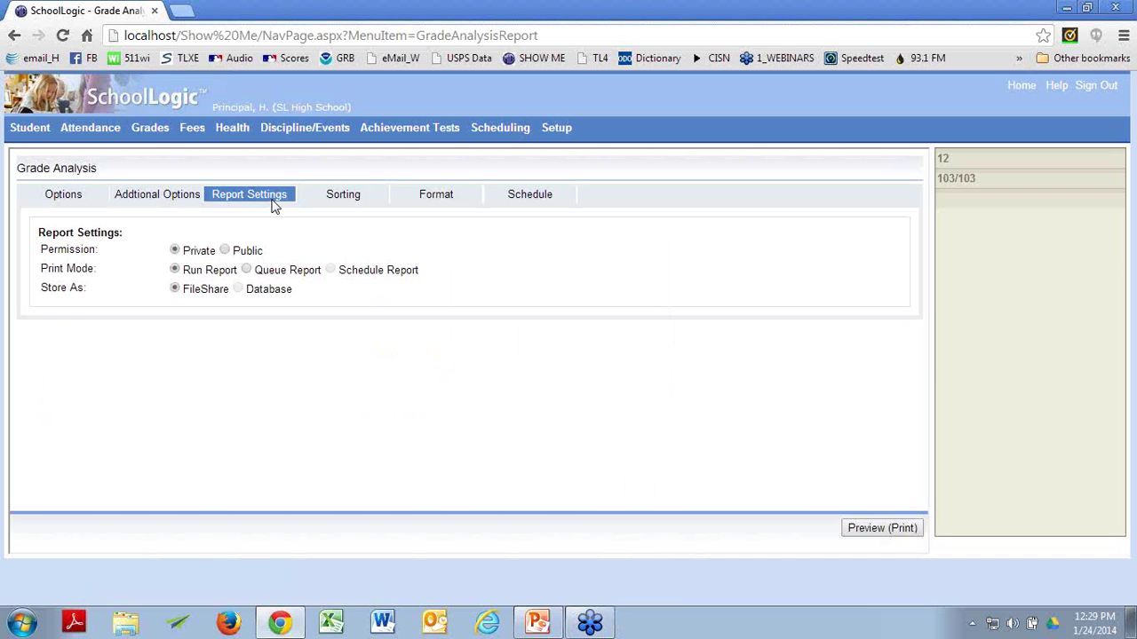
pyautogui.click(347, 194)
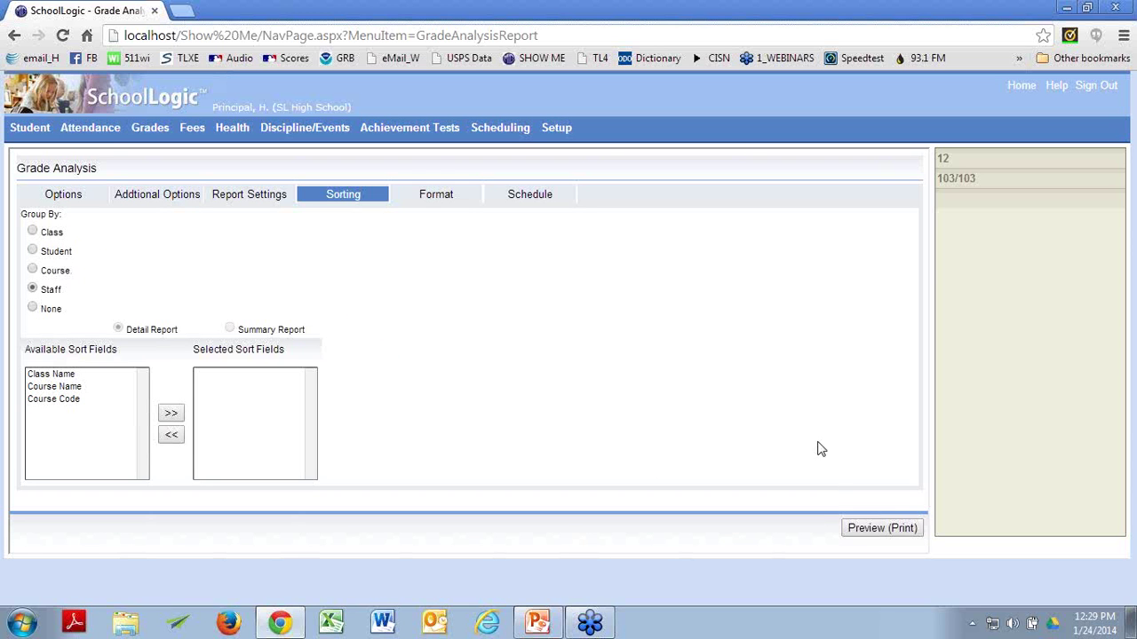
pyautogui.click(895, 528)
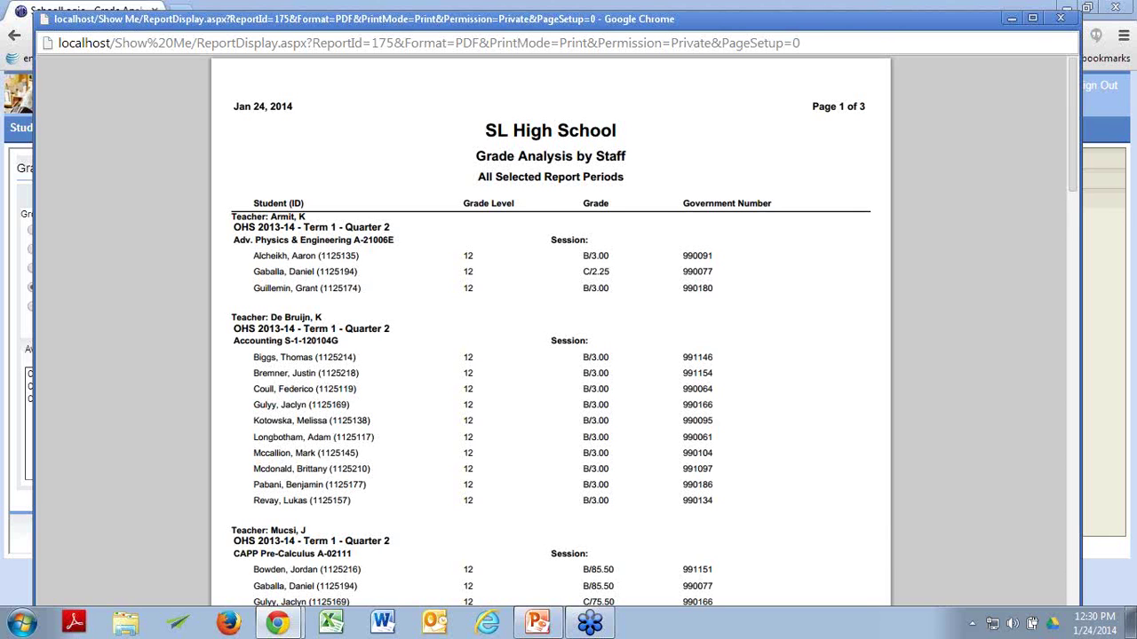
# Step: Look through the pages of the Grade Analysis by Staff report and close the preview
pyautogui.press('super+shift+q')
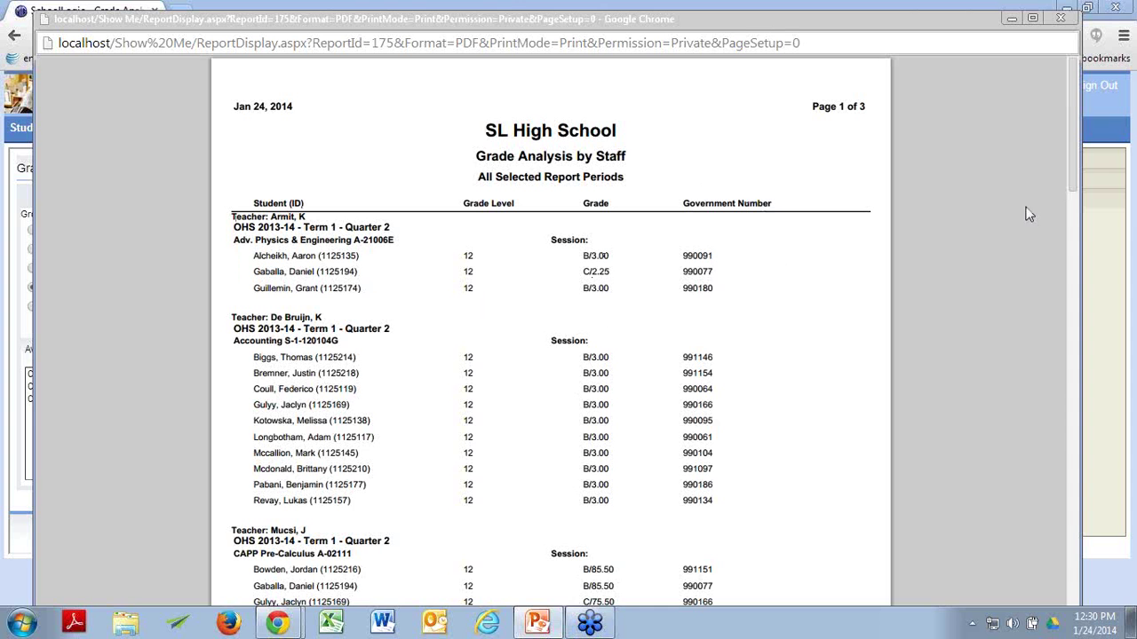
pyautogui.scroll(-1, 1071, 146)
pyautogui.moveTo(1071, 147); pyautogui.dragTo(1046, 460)
pyautogui.moveTo(1057, 394); pyautogui.dragTo(1065, 26)
pyautogui.click(1063, 24)
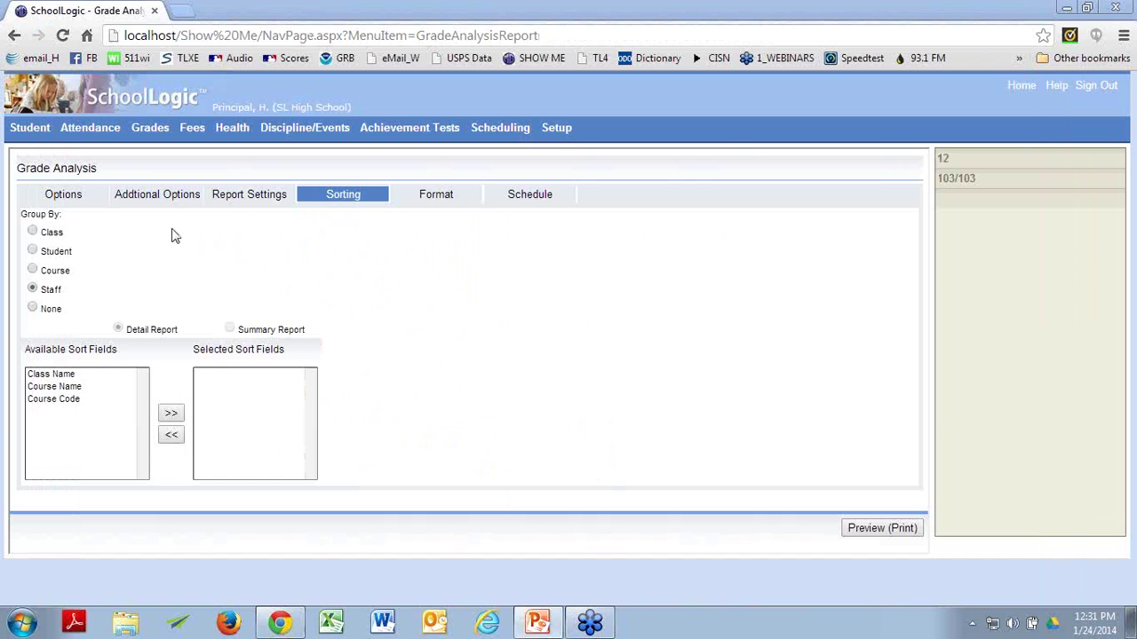
# Step: Recheck the Grade Analysis options, set grouping to None with Summary Report, and preview the summary
pyautogui.click(52, 197)
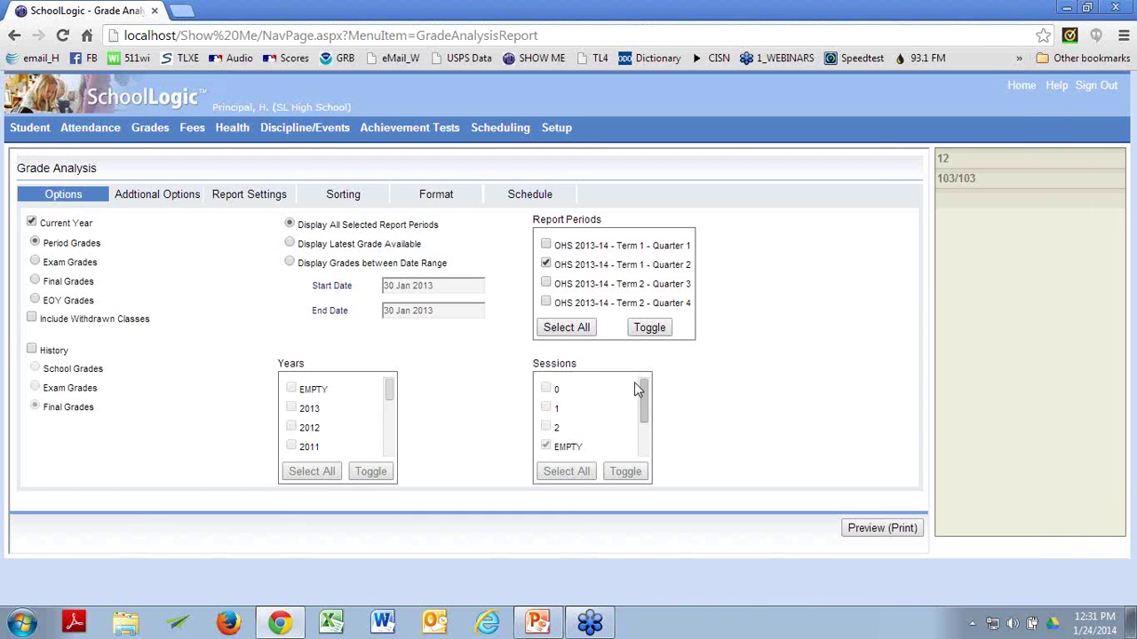
pyautogui.click(177, 199)
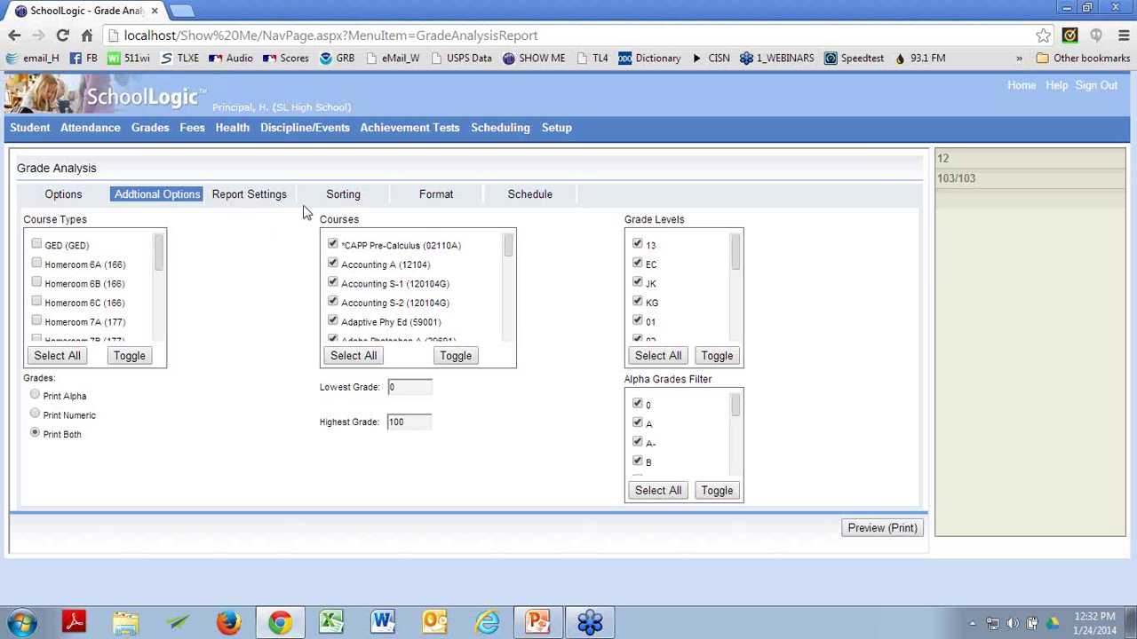
pyautogui.click(338, 200)
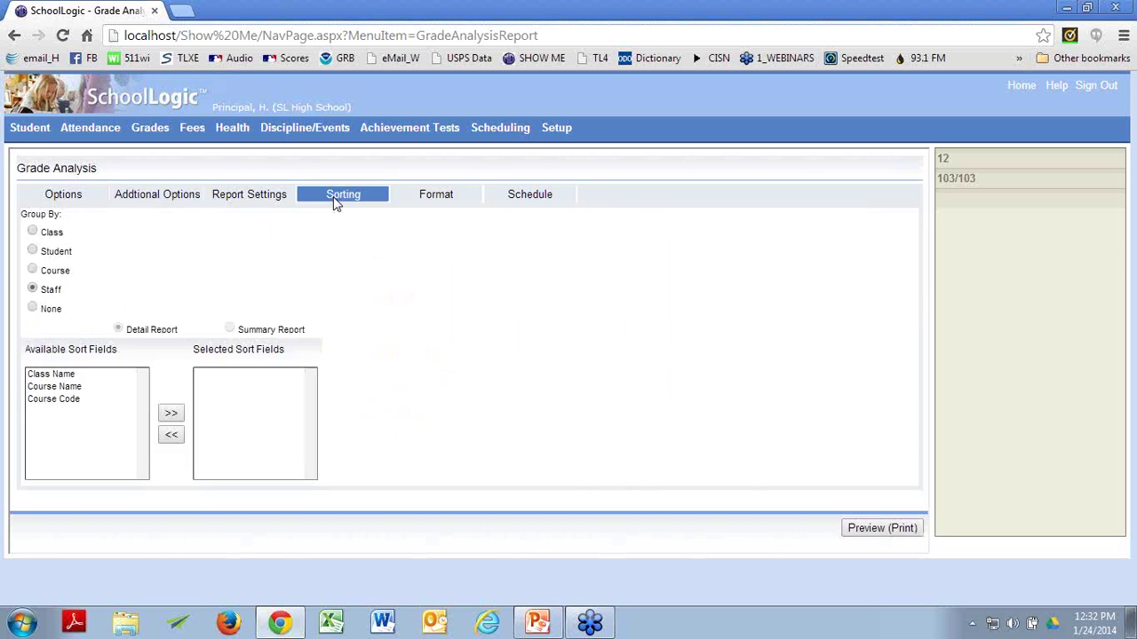
pyautogui.click(33, 309)
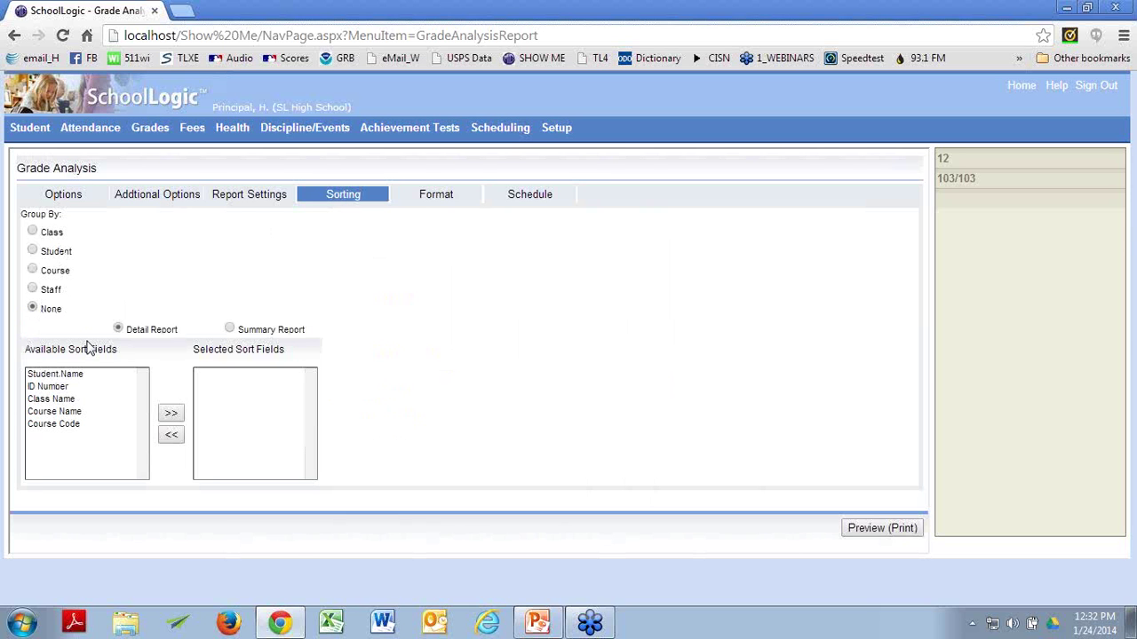
pyautogui.click(230, 329)
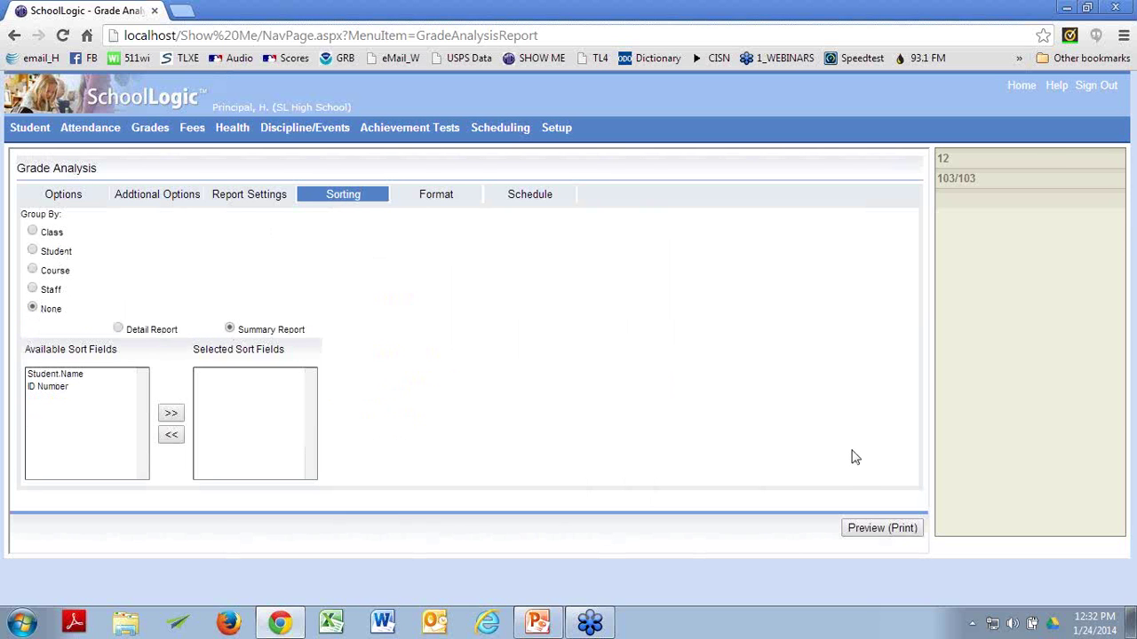
pyautogui.click(871, 531)
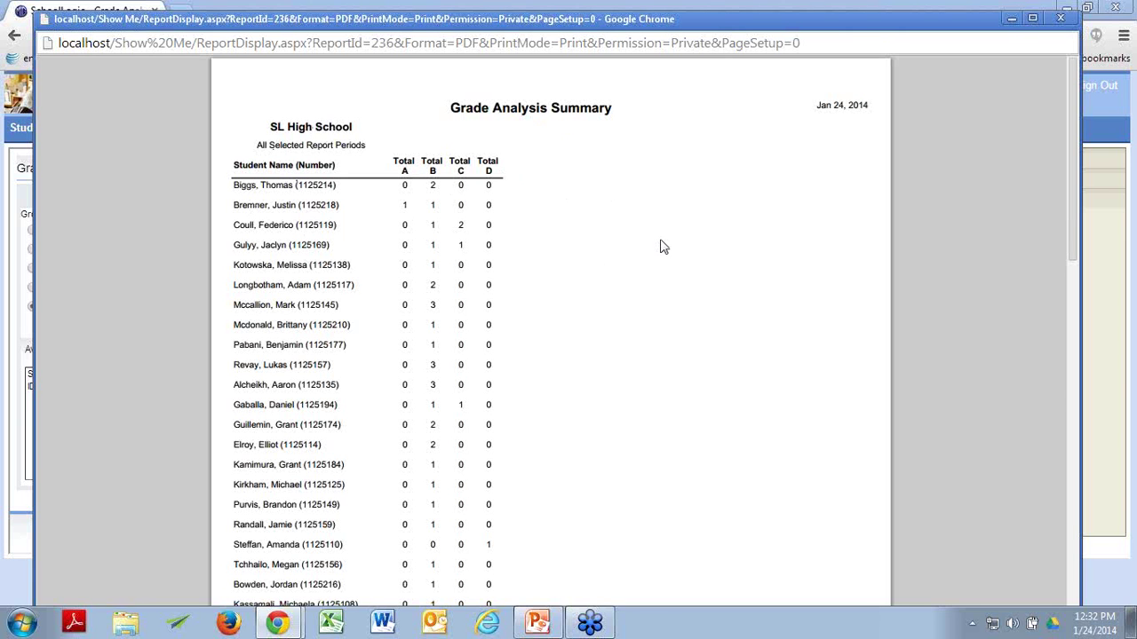
# Step: Close the Grade Analysis summary preview, recheck the report options, and open Semester End Update
pyautogui.click(1061, 19)
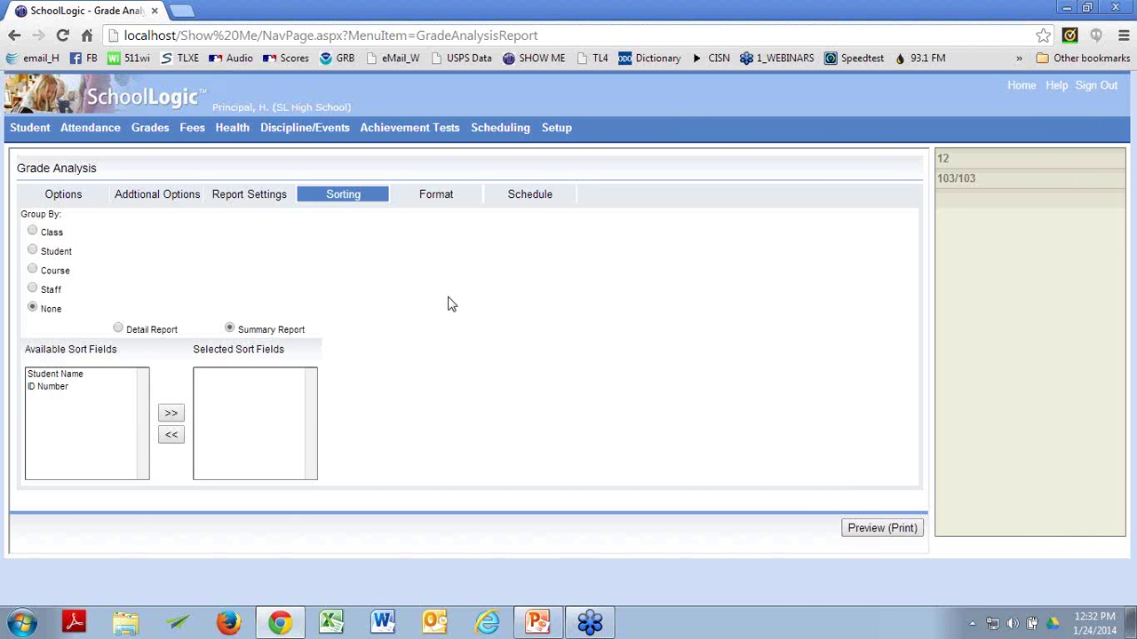
pyautogui.click(74, 201)
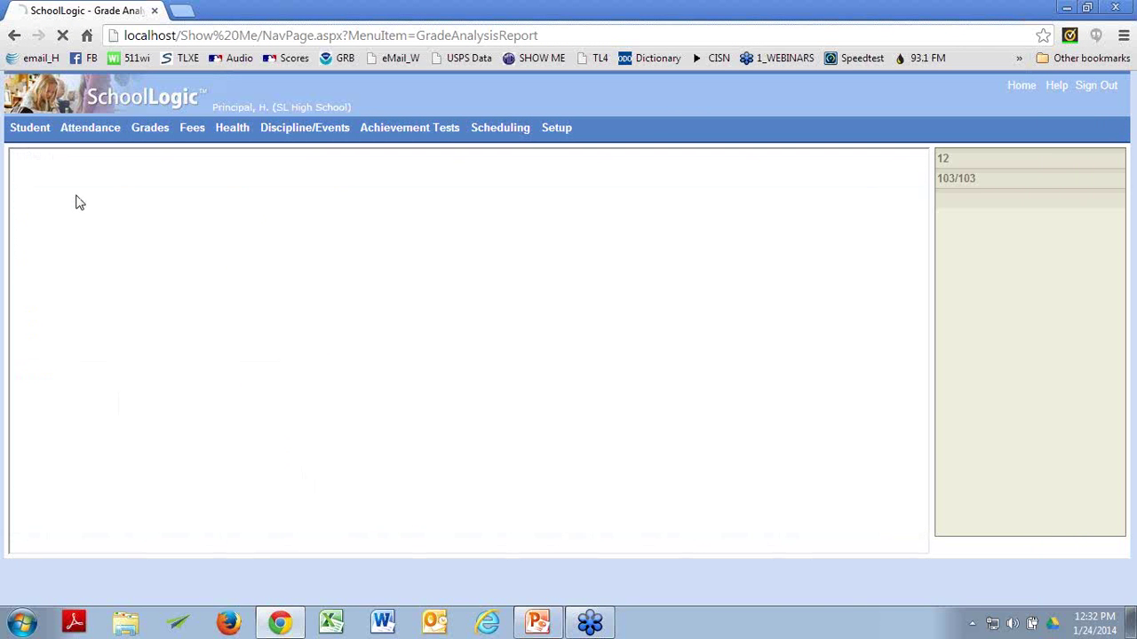
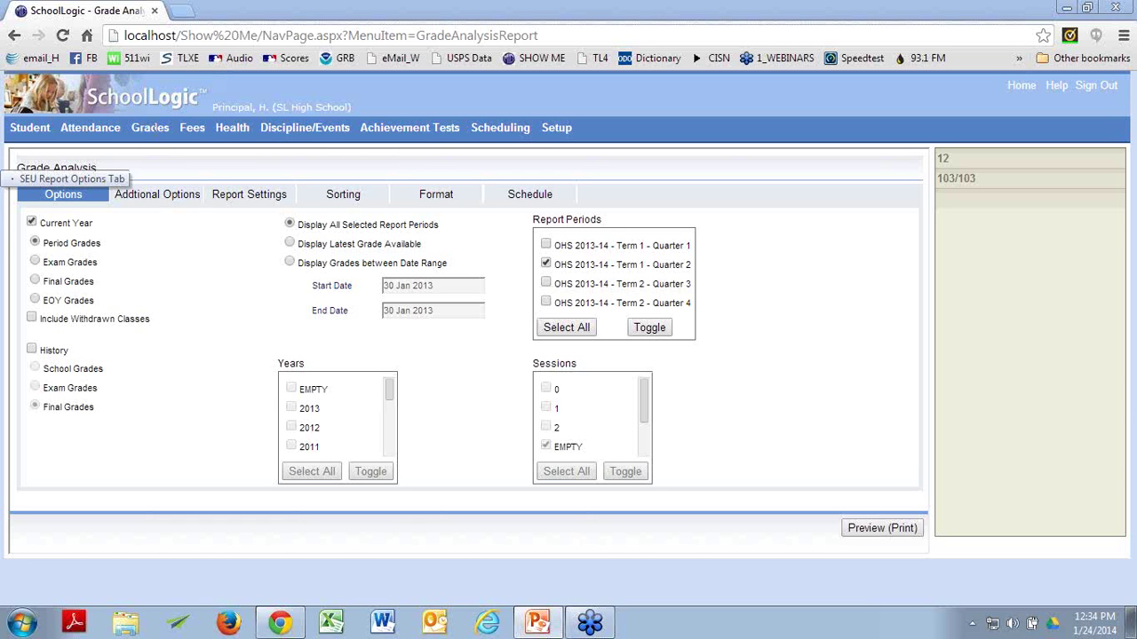
pyautogui.moveTo(146, 122)
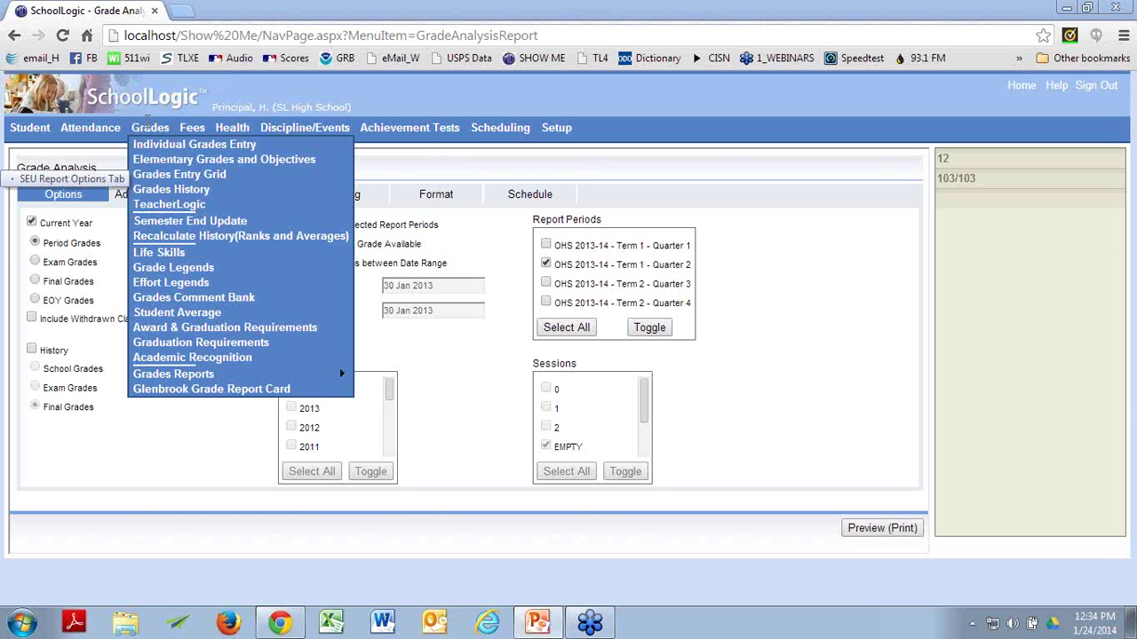
pyautogui.click(148, 221)
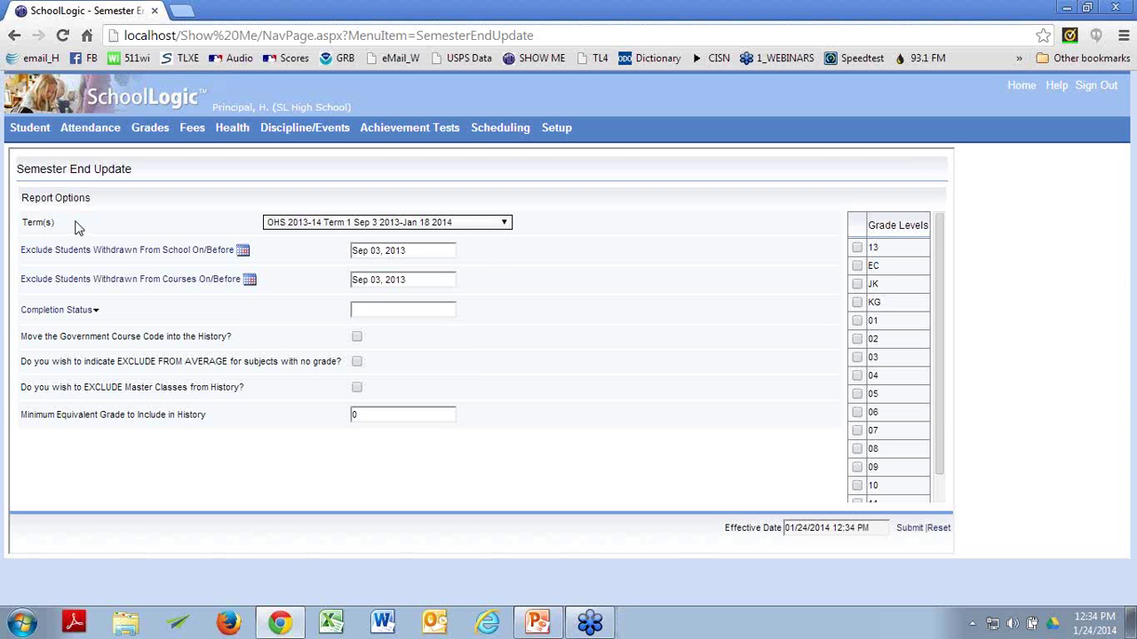
# Step: Try the Term 2 choice, and set the update's term to OHS 2013-14 Term 1 Sep 3 2013-Jan 18 2014
pyautogui.click(505, 224)
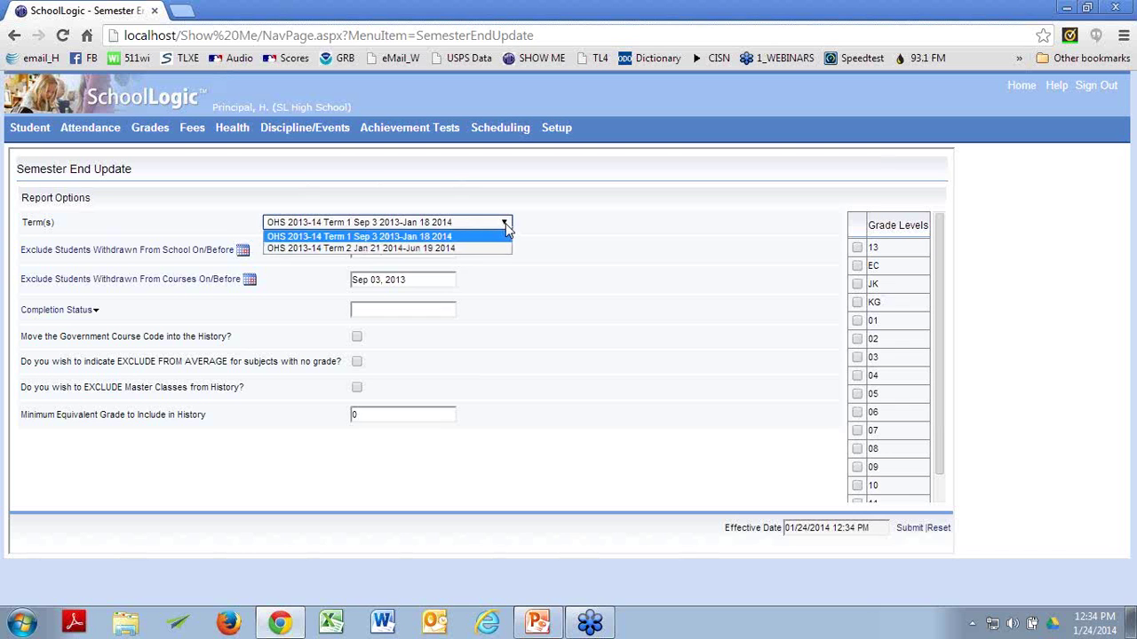
pyautogui.click(341, 238)
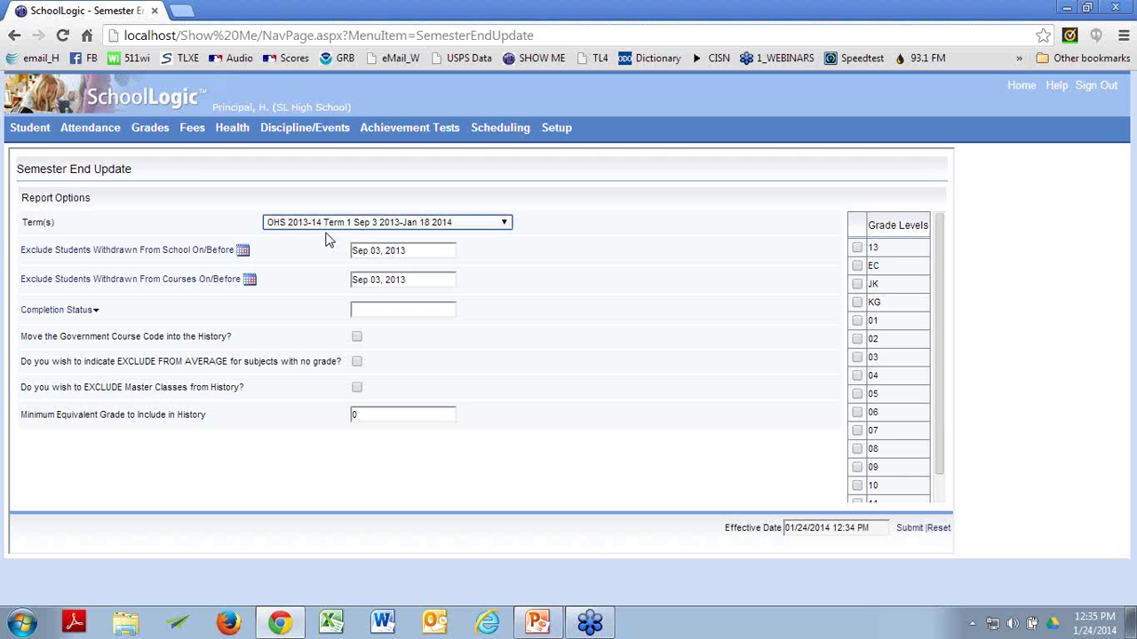
pyautogui.click(505, 225)
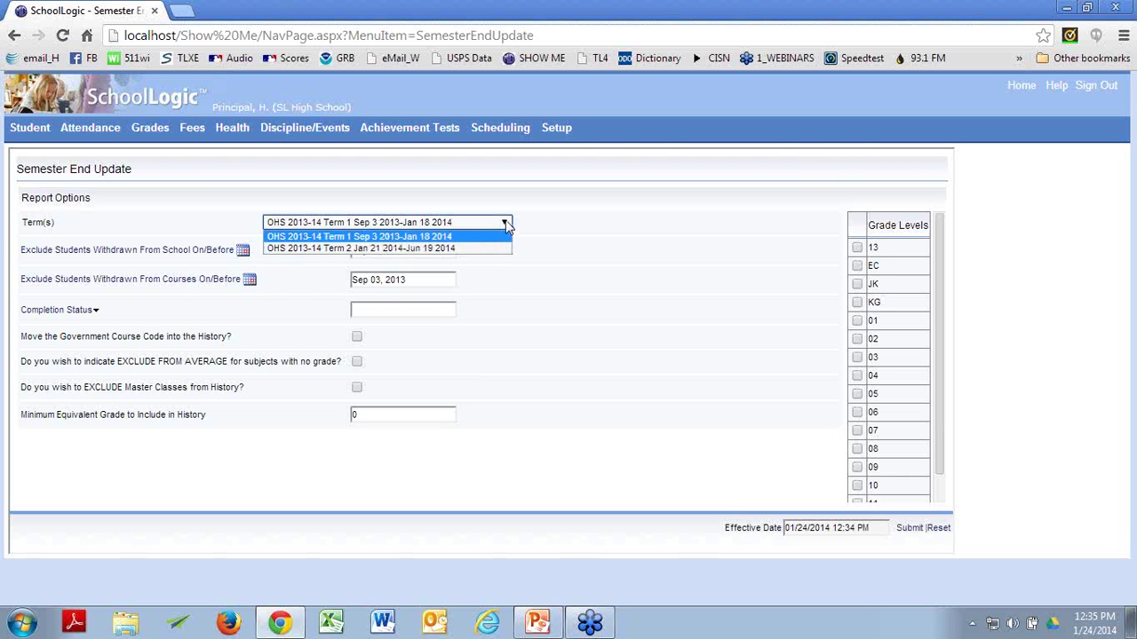
pyautogui.click(497, 249)
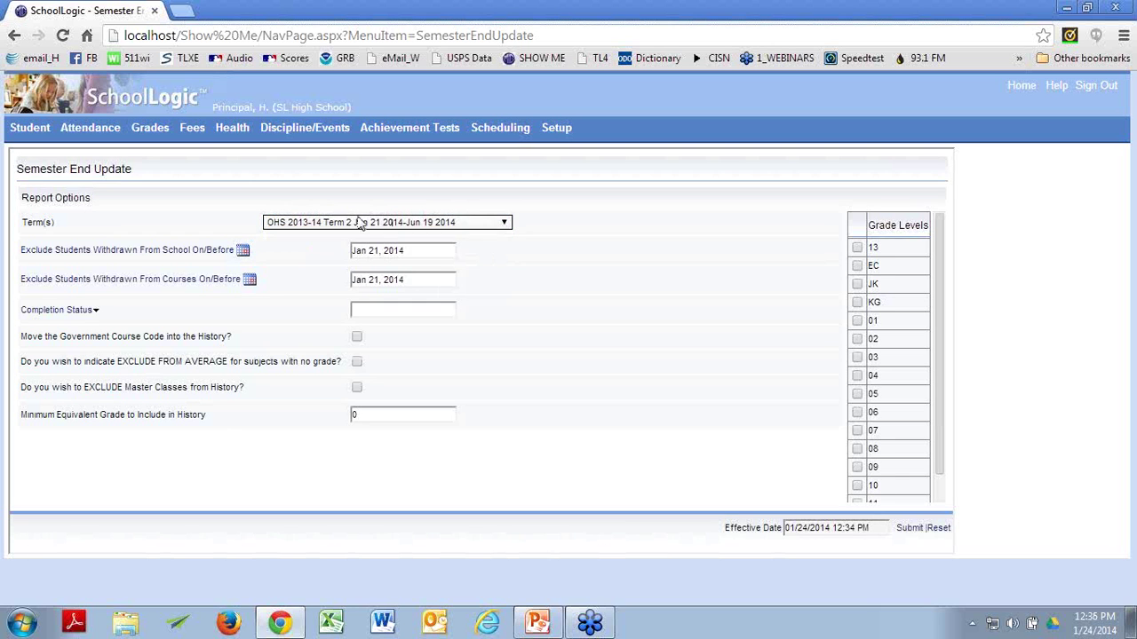
pyautogui.click(497, 223)
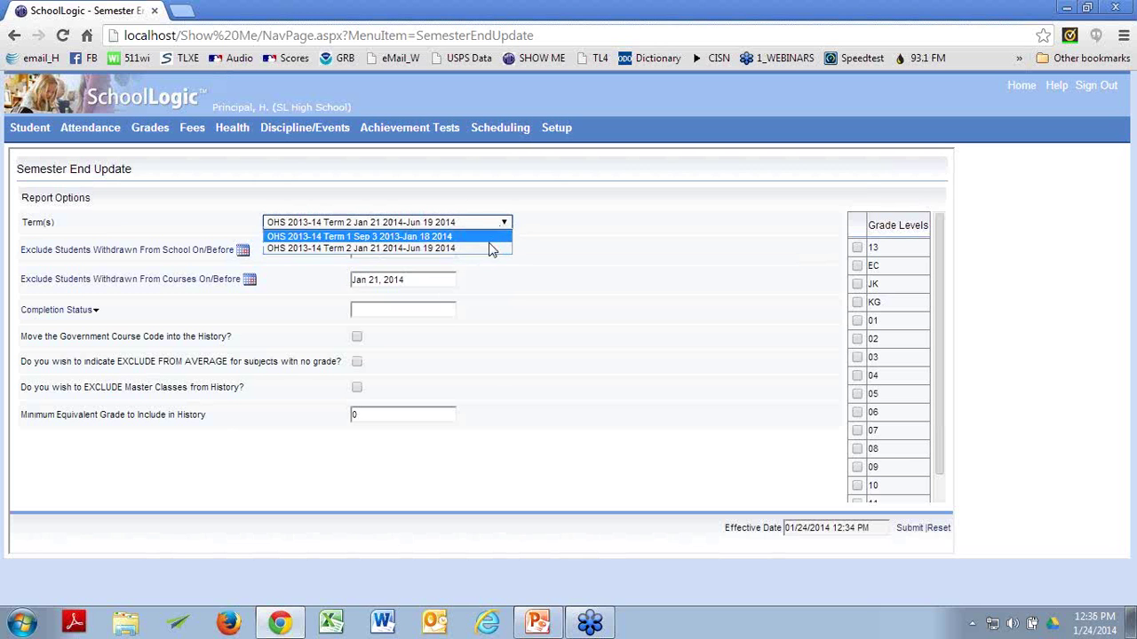
pyautogui.click(492, 240)
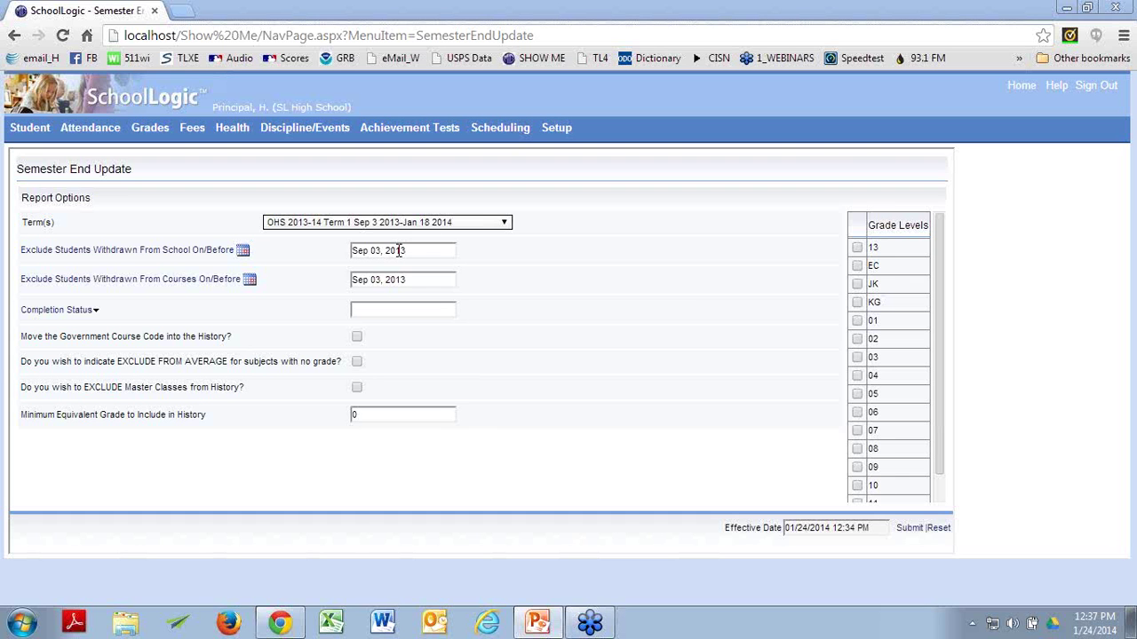
# Step: Set the school withdrawal exclusion date to Sep 23, 2013, the course withdrawal date to Sep 16, 2013, and Completion Status to Completed (P)
pyautogui.click(242, 250)
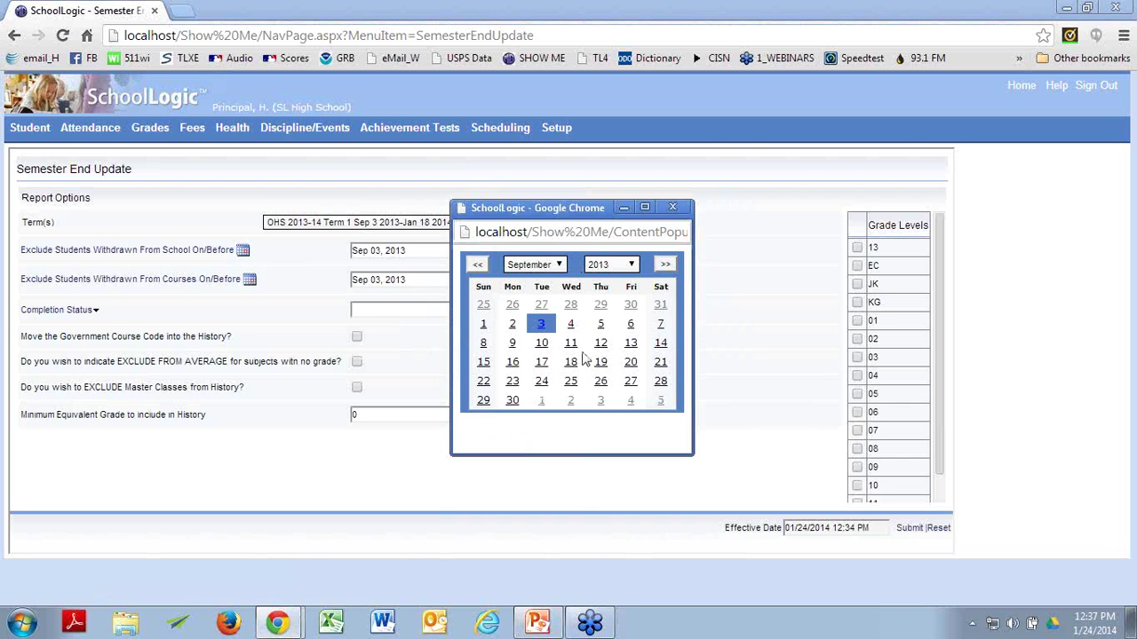
pyautogui.click(515, 383)
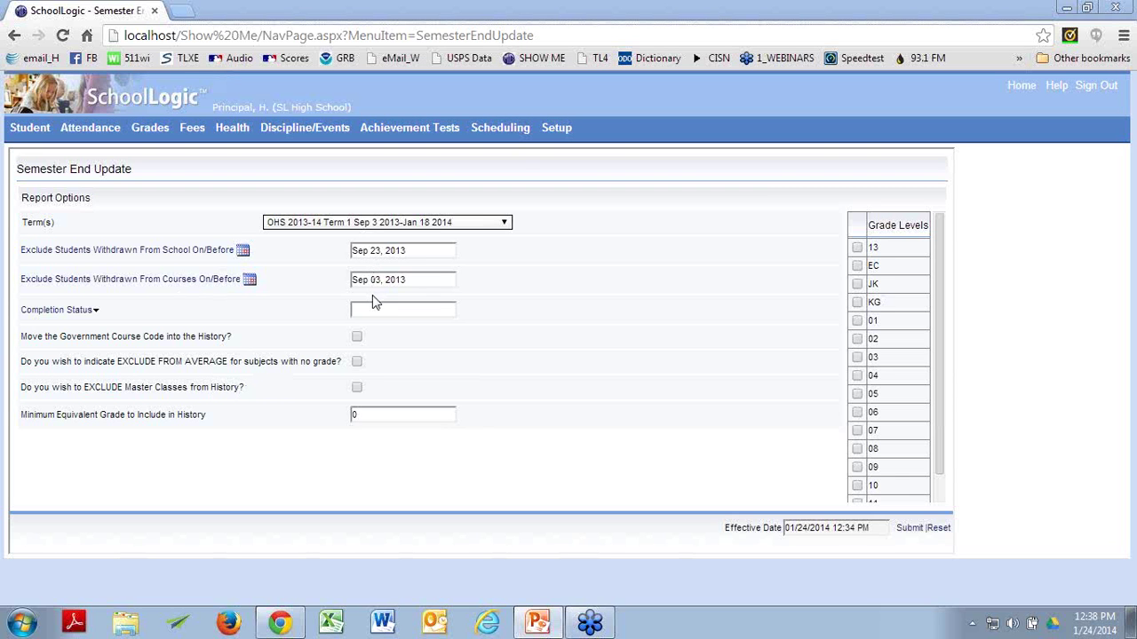
pyautogui.click(249, 280)
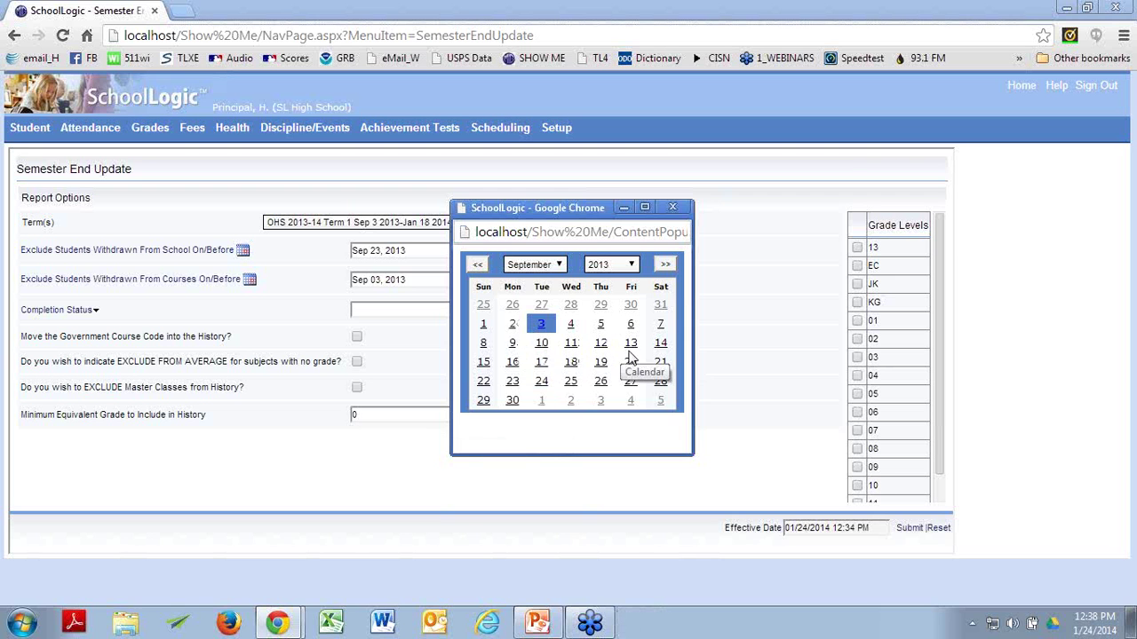
pyautogui.click(513, 364)
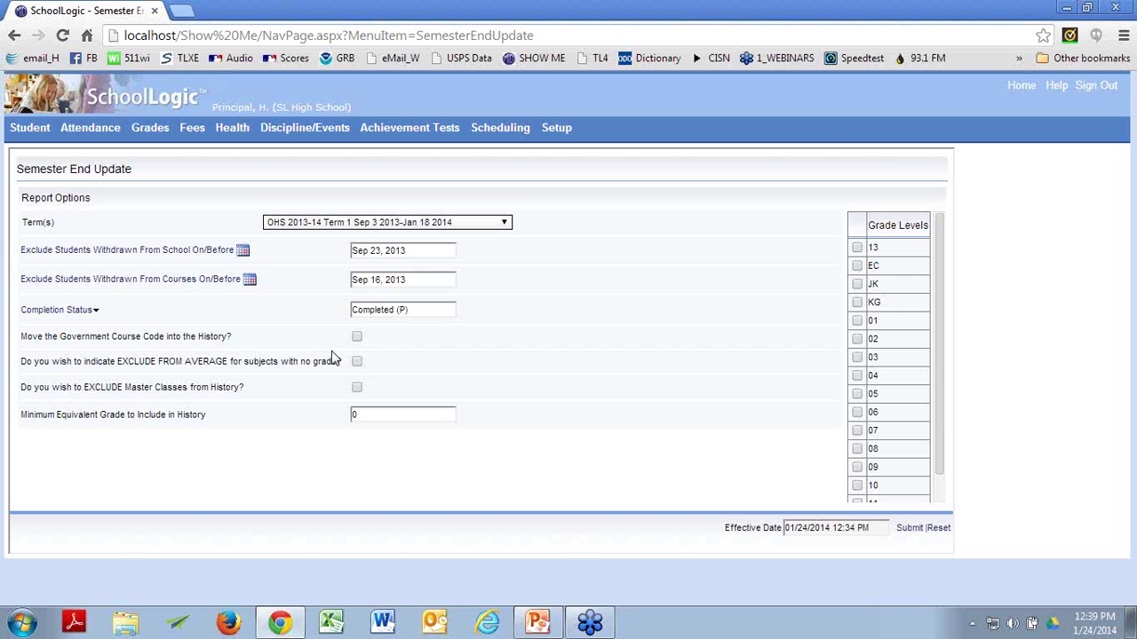
# Step: Limit the Semester End Update to grade level 12 in the Grade Levels list
pyautogui.moveTo(940, 334); pyautogui.dragTo(927, 453)
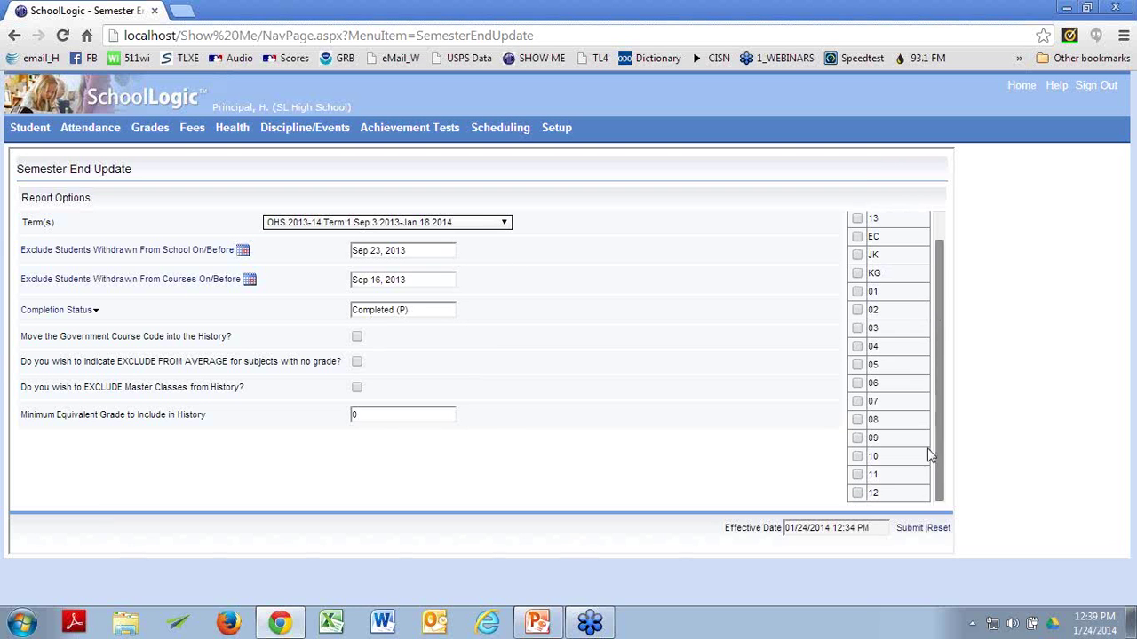
pyautogui.click(858, 494)
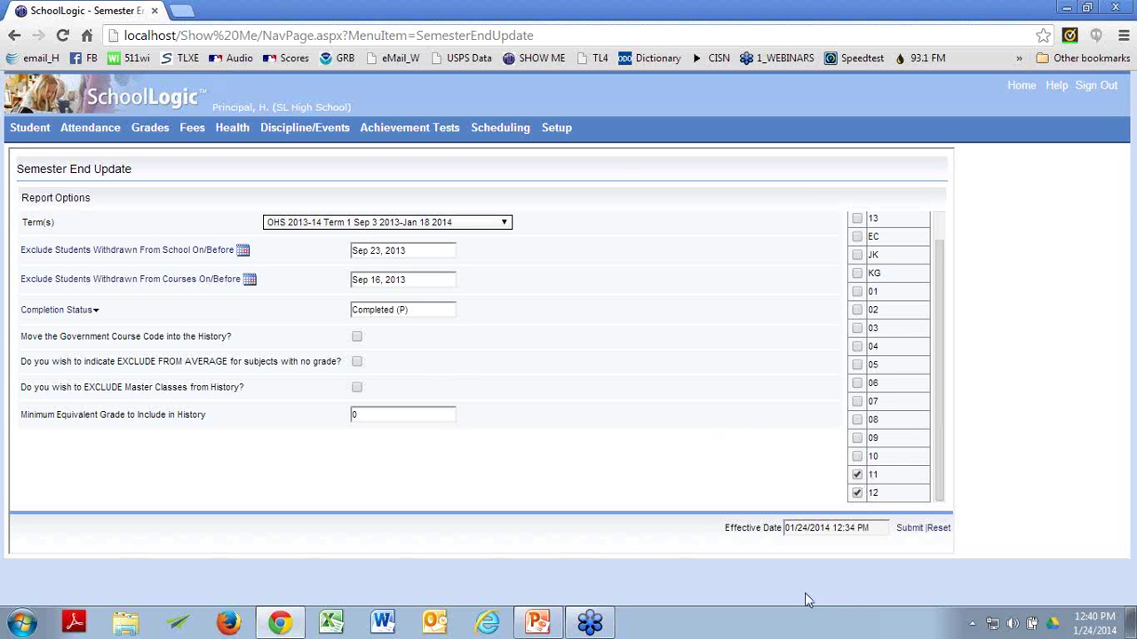
pyautogui.click(857, 475)
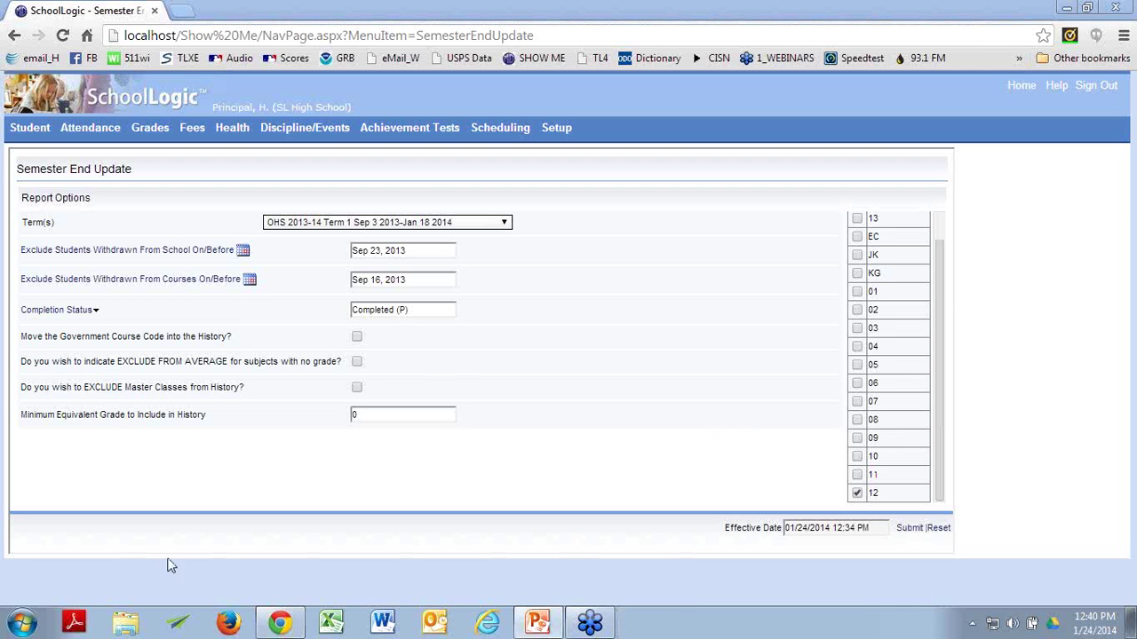
# Step: Enable the government course code, exclude-from-average and exclude-master-classes options, and set the Minimum Equivalent Grade to Include in History to 50
pyautogui.click(356, 337)
pyautogui.click(356, 361)
pyautogui.click(358, 389)
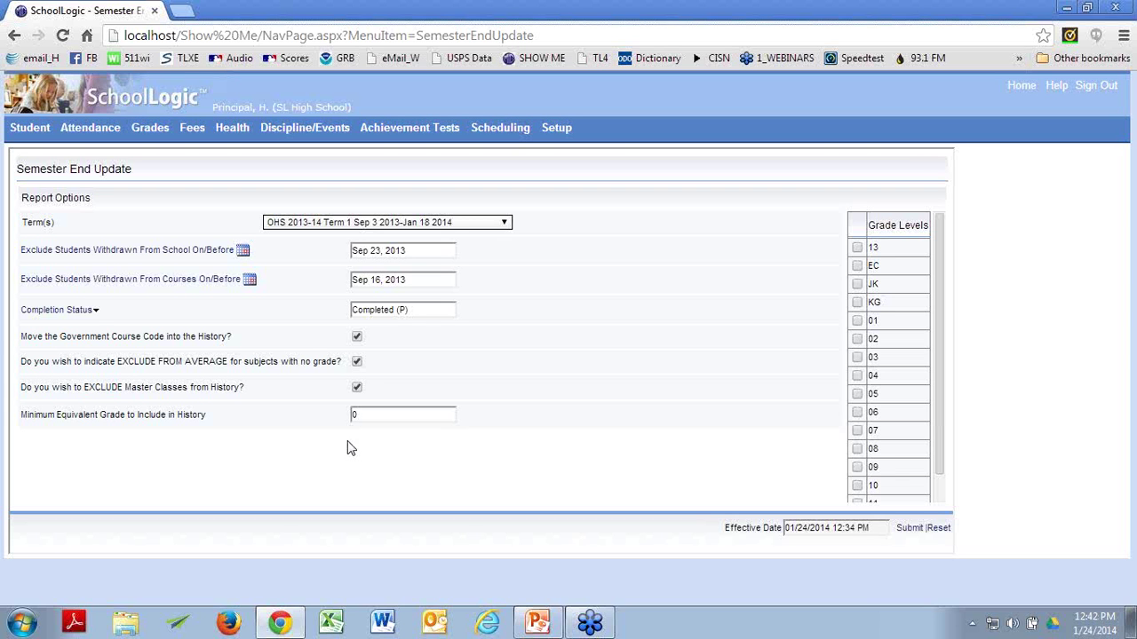
pyautogui.doubleClick(362, 416)
pyautogui.write('50')
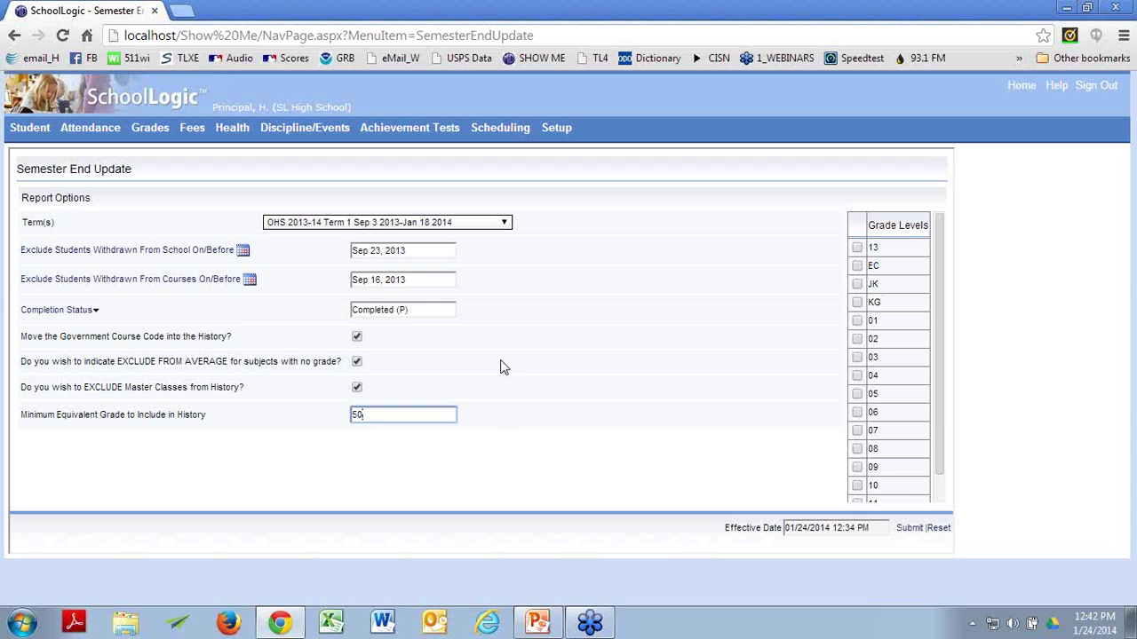
pyautogui.click(969, 263)
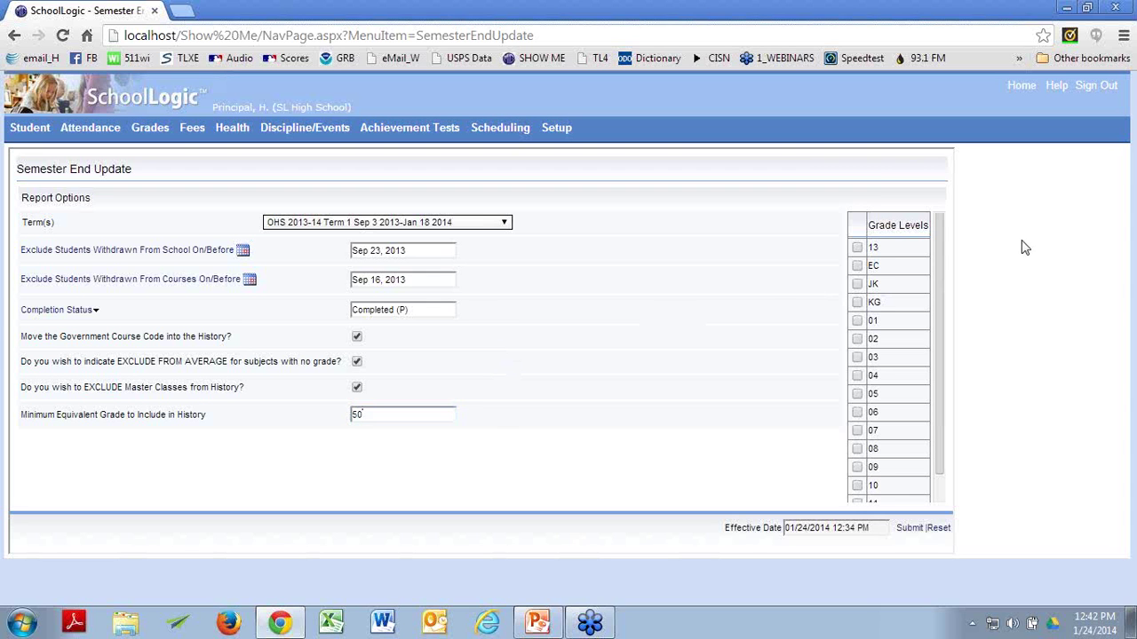
# Step: Submit the Semester End Update, examine the listed grades, course codes and credits, and decline to proceed
pyautogui.click(910, 532)
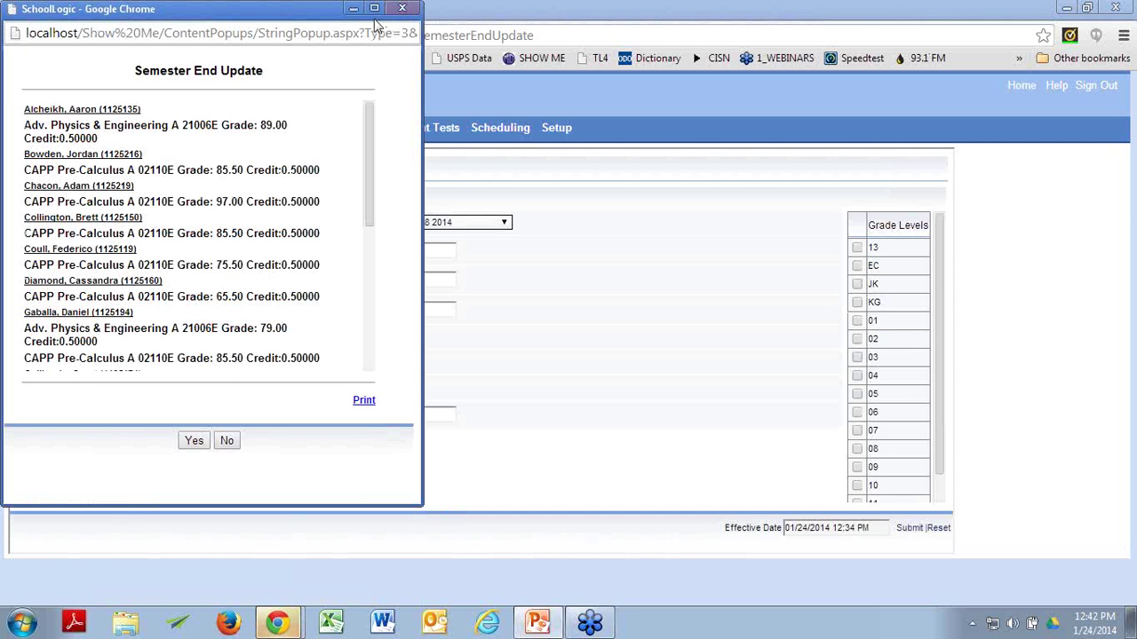
pyautogui.moveTo(275, 11); pyautogui.dragTo(532, 66)
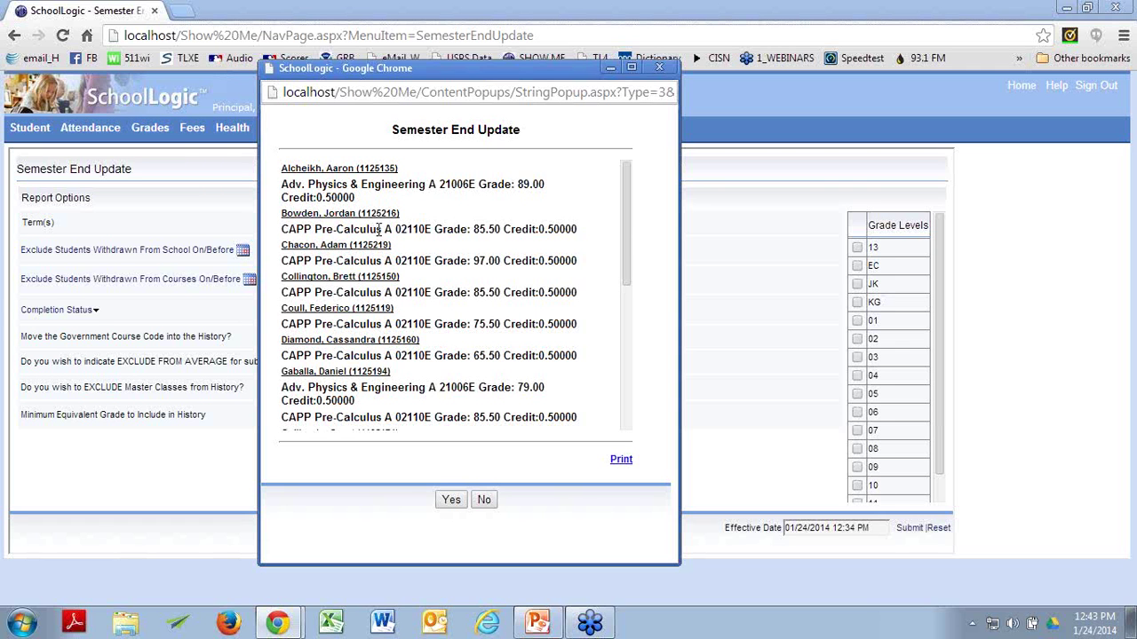
pyautogui.moveTo(395, 229); pyautogui.dragTo(434, 228)
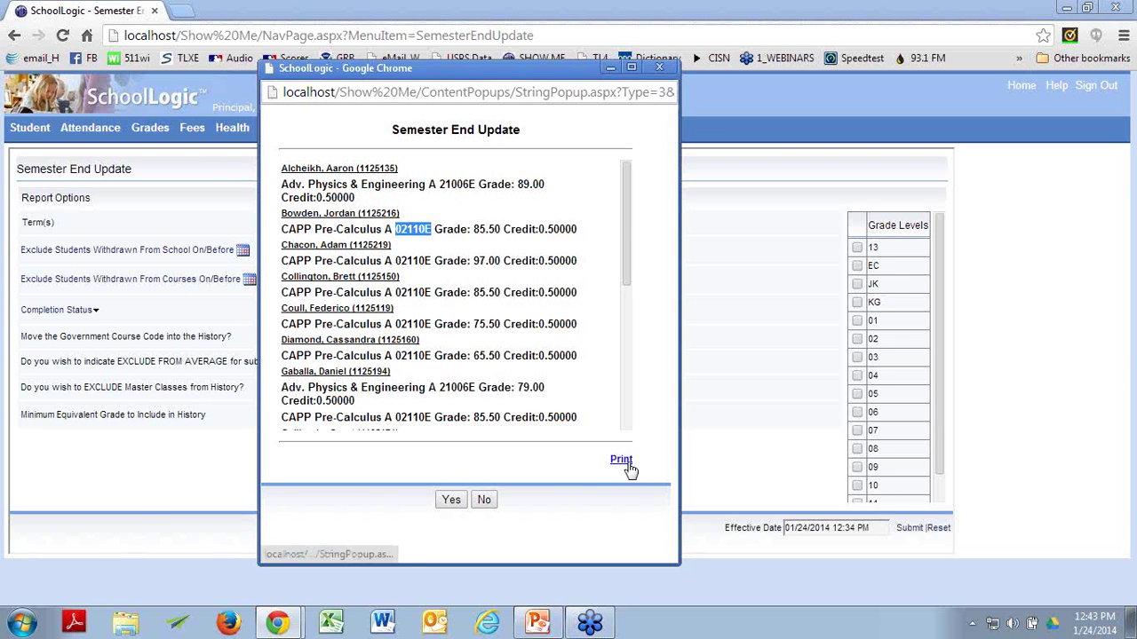
pyautogui.click(484, 500)
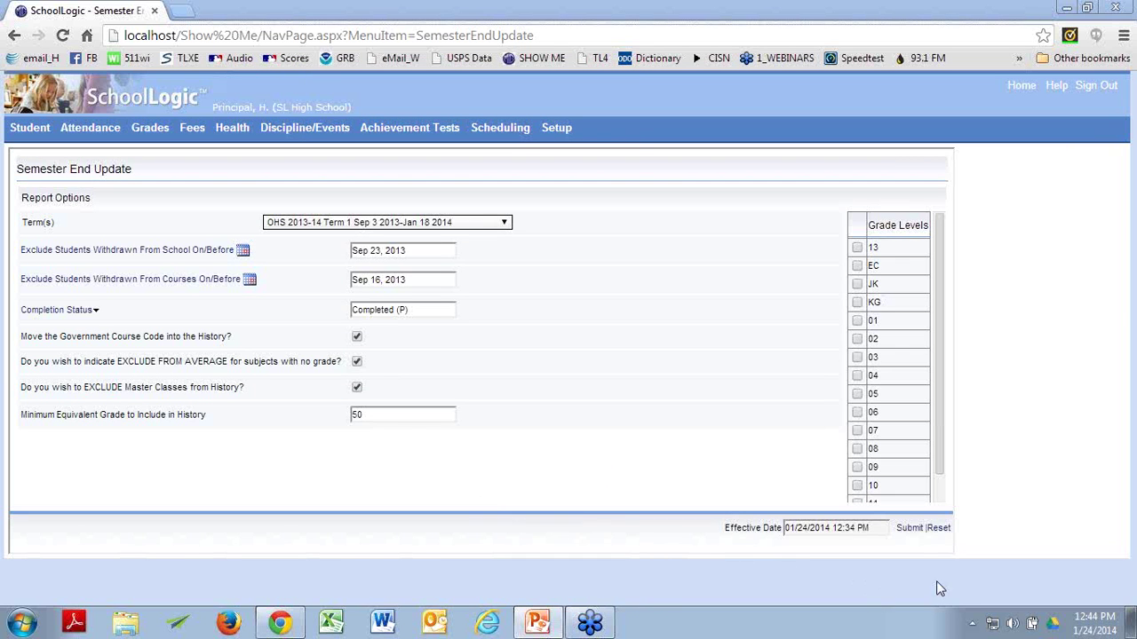
# Step: Submit the Semester End Update again, review its student list and the Grades commands, and decline the update
pyautogui.click(908, 528)
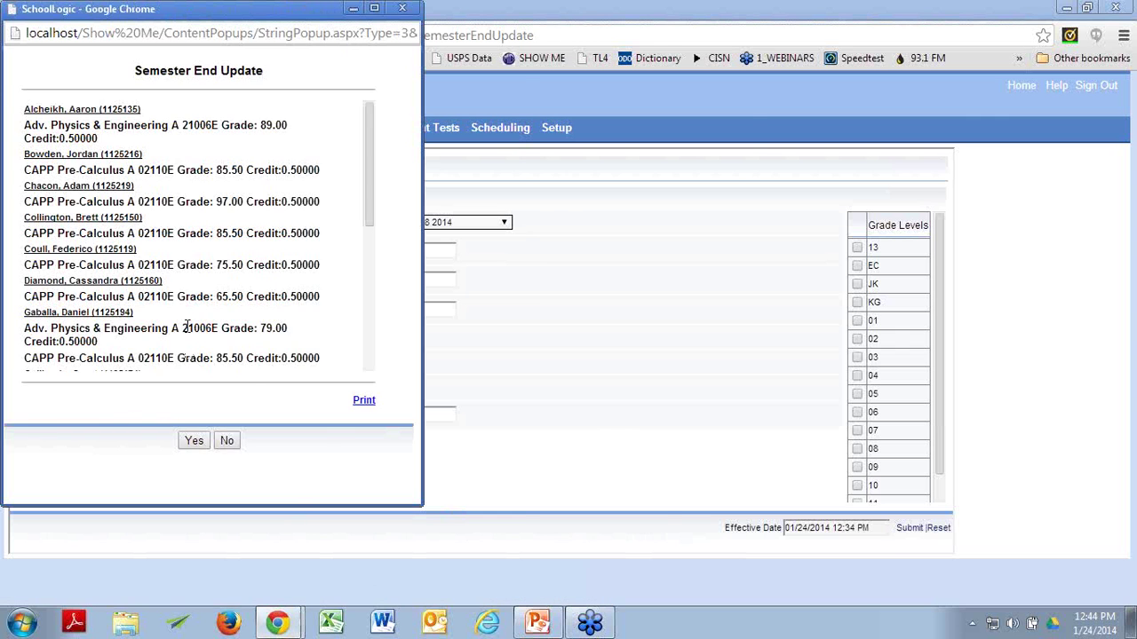
pyautogui.moveTo(166, 16); pyautogui.dragTo(498, 46)
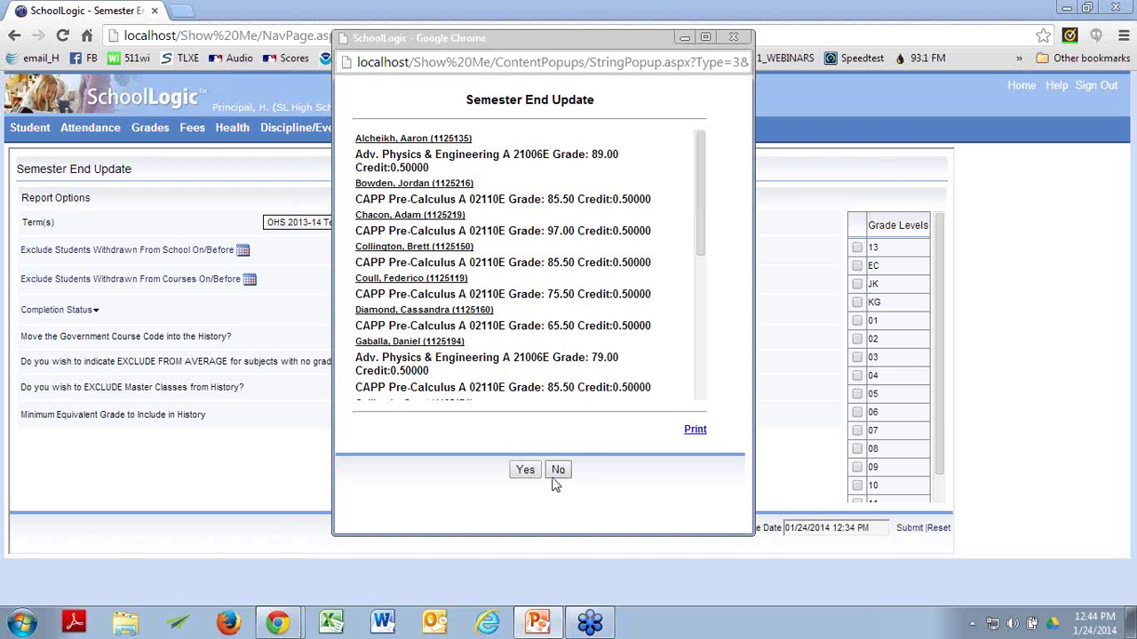
pyautogui.moveTo(150, 127)
pyautogui.click(150, 127)
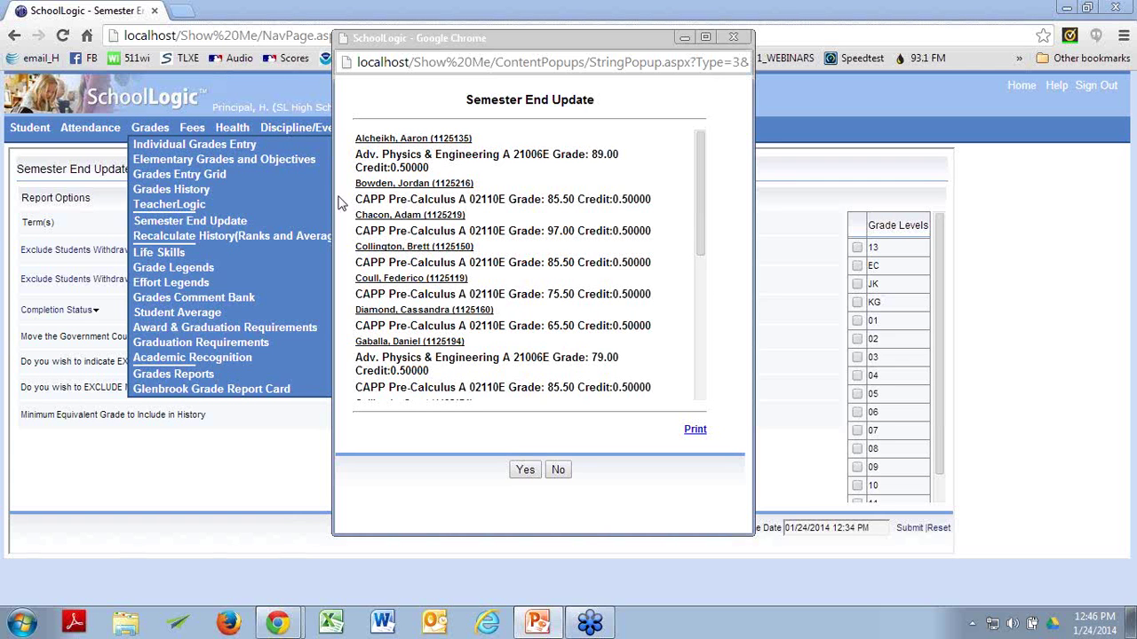
pyautogui.click(565, 473)
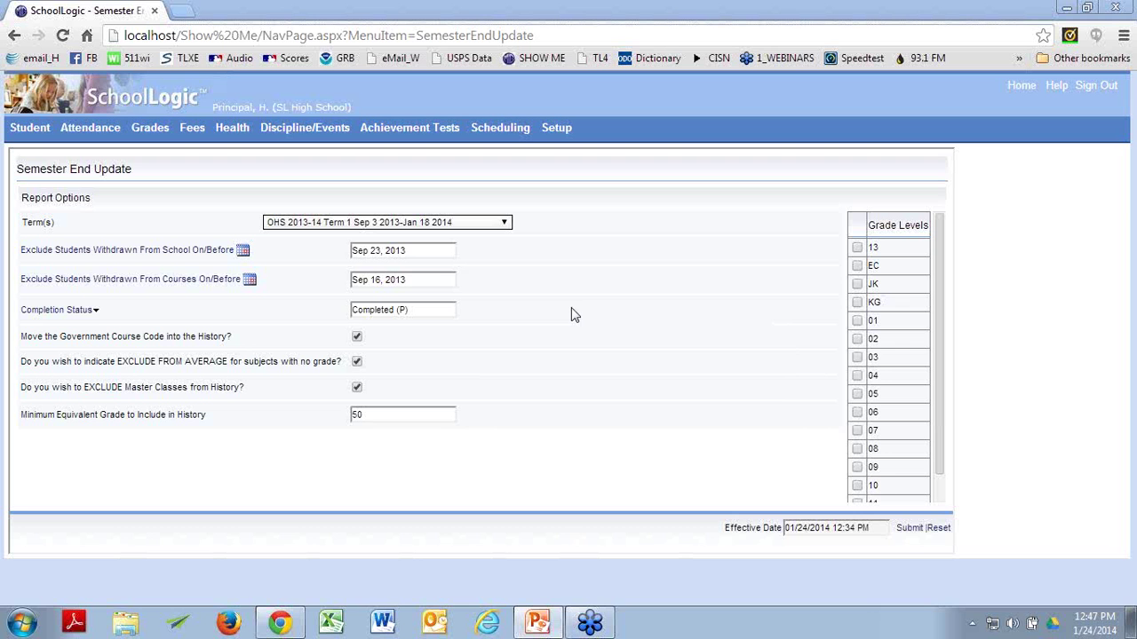
# Step: Resubmit the Semester End Update, read the student list through to the final confirmation question, and answer No
pyautogui.click(909, 528)
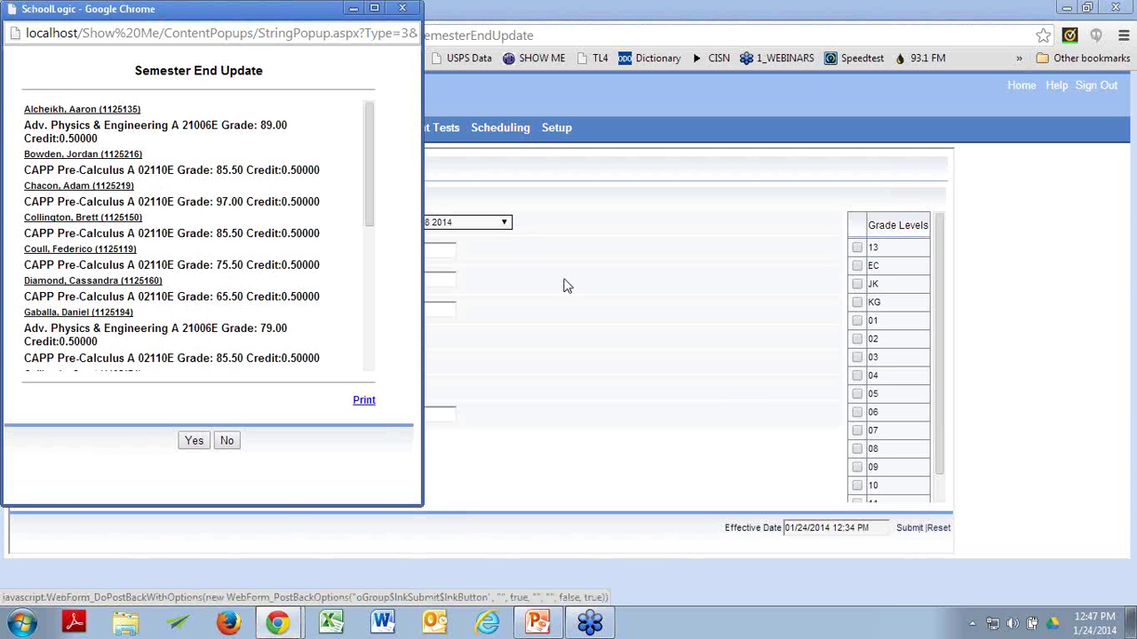
pyautogui.moveTo(377, 129); pyautogui.dragTo(340, 381)
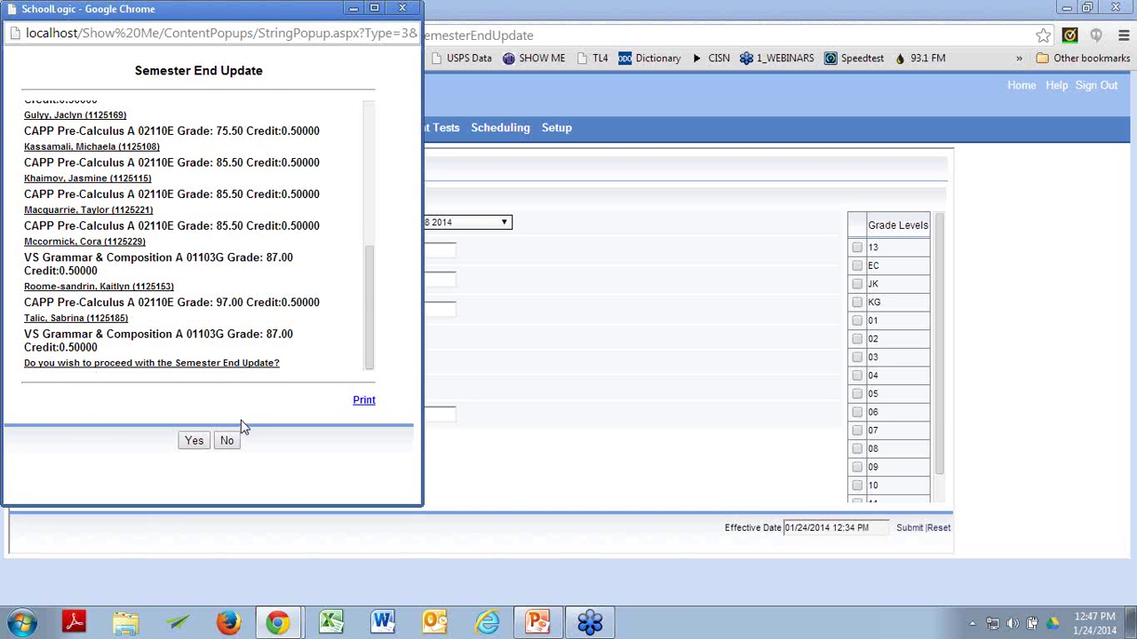
pyautogui.click(228, 442)
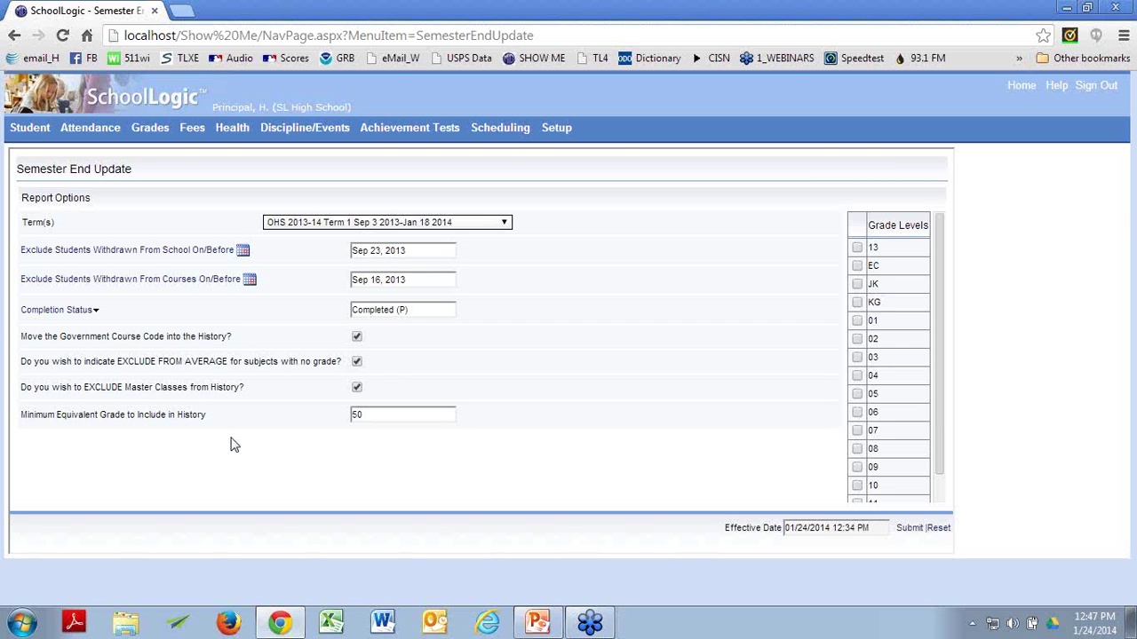
# Step: Examine the last entries of the Grade Levels list in the Semester End Update options, and advance the presentation slide
pyautogui.moveTo(941, 292); pyautogui.dragTo(944, 383)
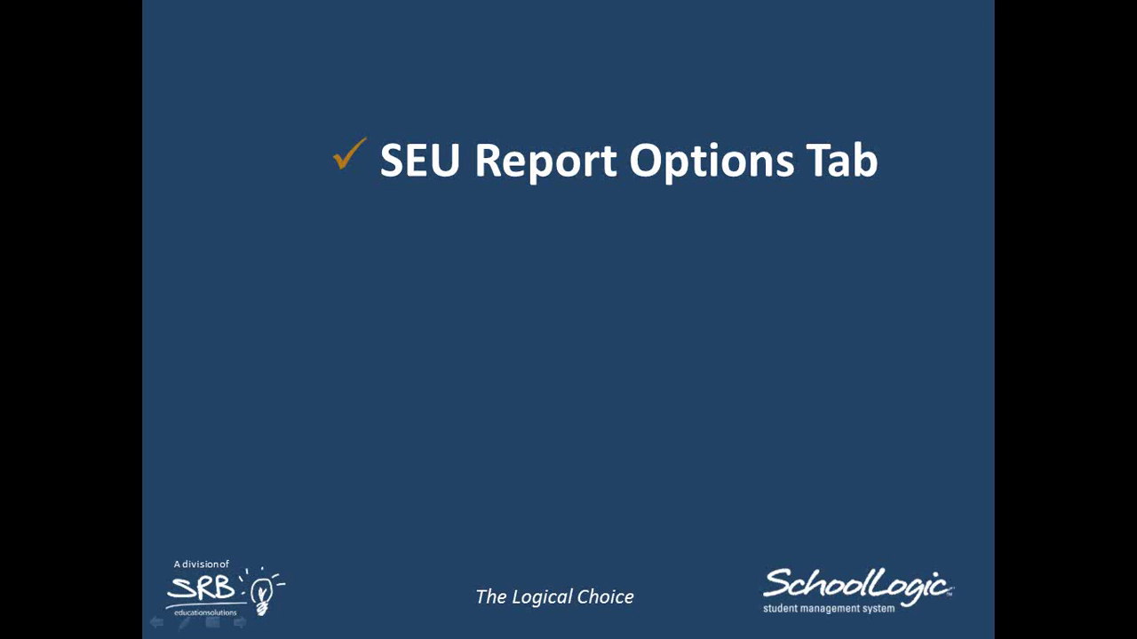
pyautogui.press('Right')
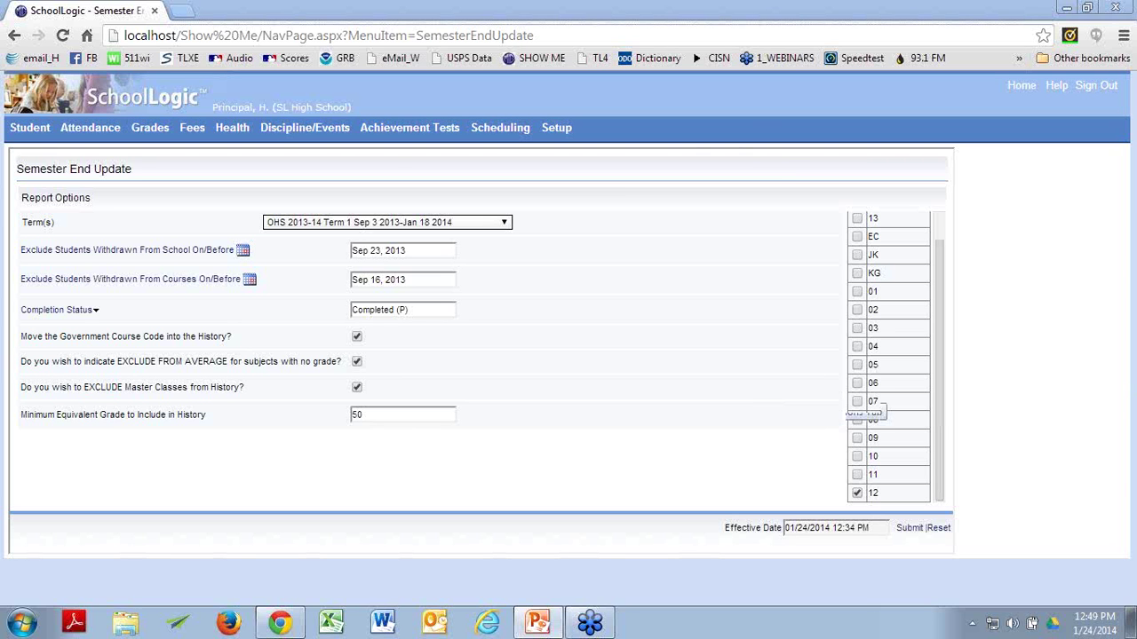
# Step: Review the enrollment of class Academics S-1 - 2.3, and open Student Enrollment to read the first student's class list and dates
pyautogui.moveTo(528, 134)
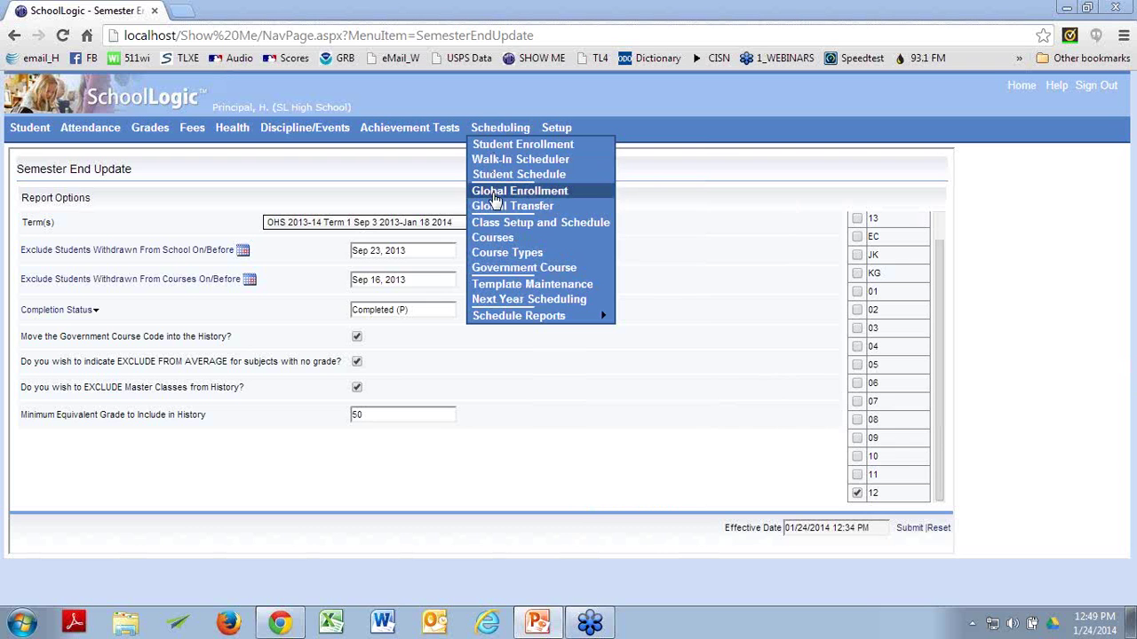
pyautogui.click(491, 222)
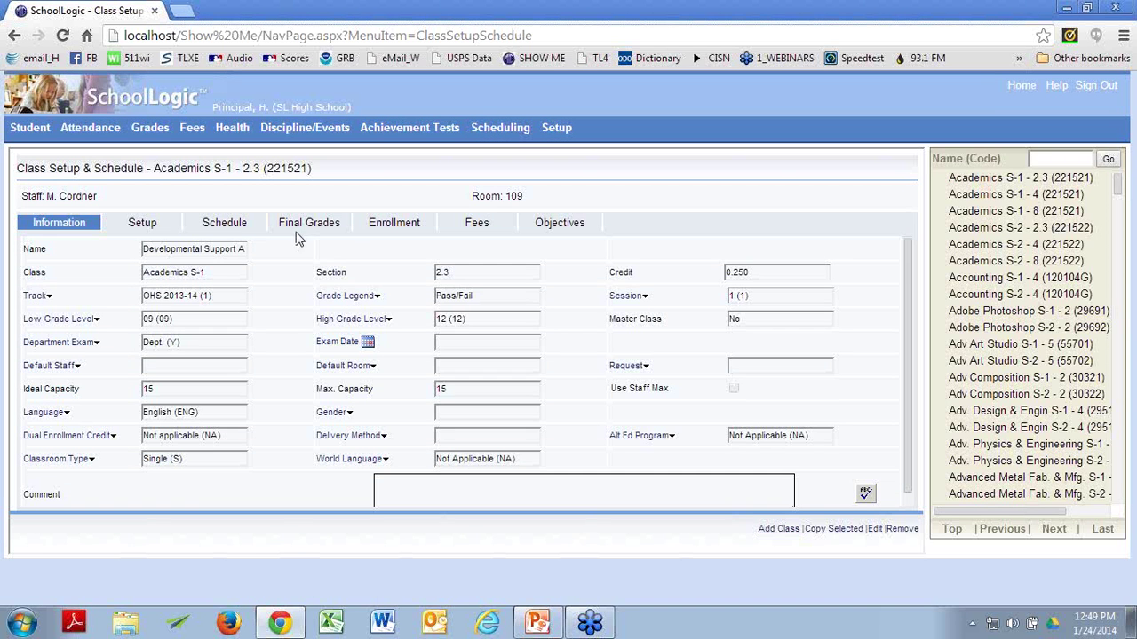
pyautogui.click(383, 226)
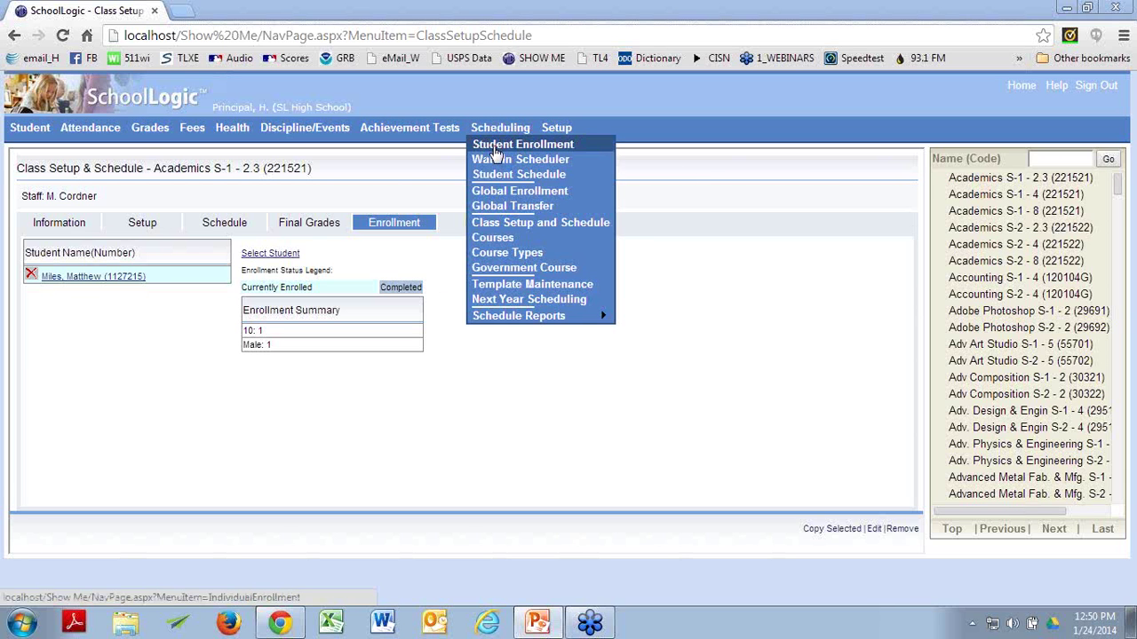
pyautogui.click(495, 145)
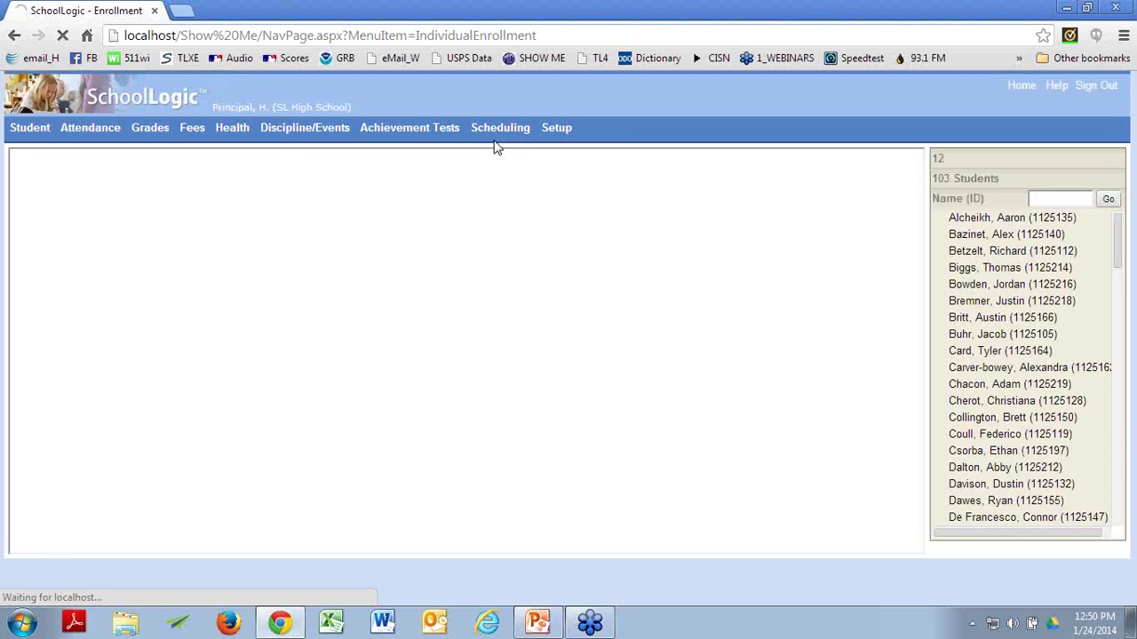
pyautogui.moveTo(495, 148)
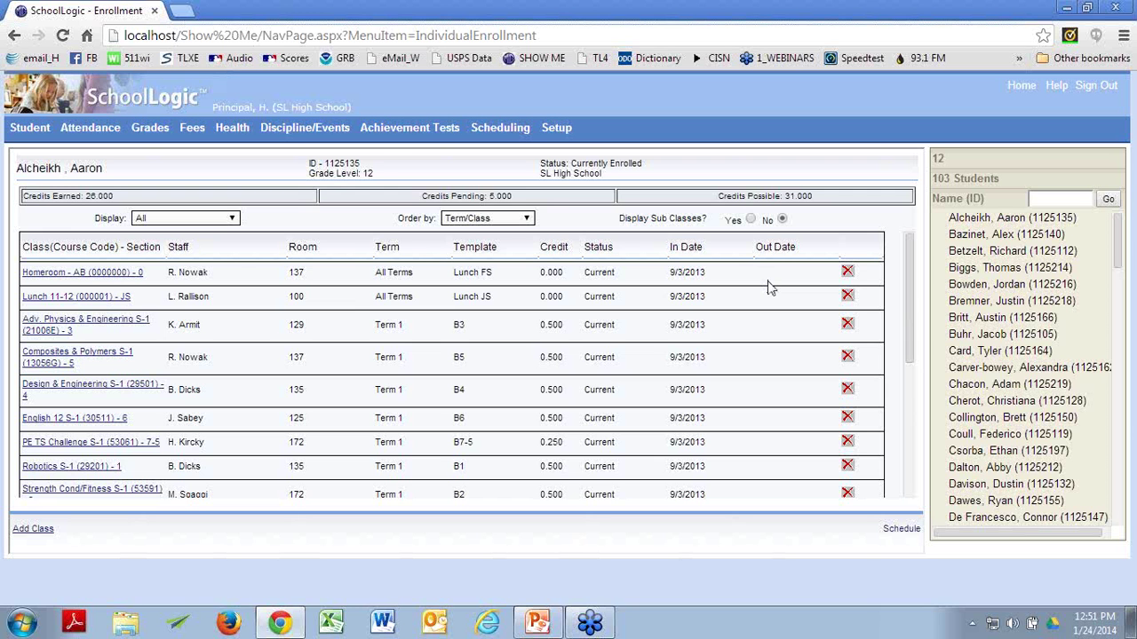
# Step: Open the Grades History of the first listed grade 12 student, and bring up the American Literature B grade details for reading
pyautogui.moveTo(148, 127)
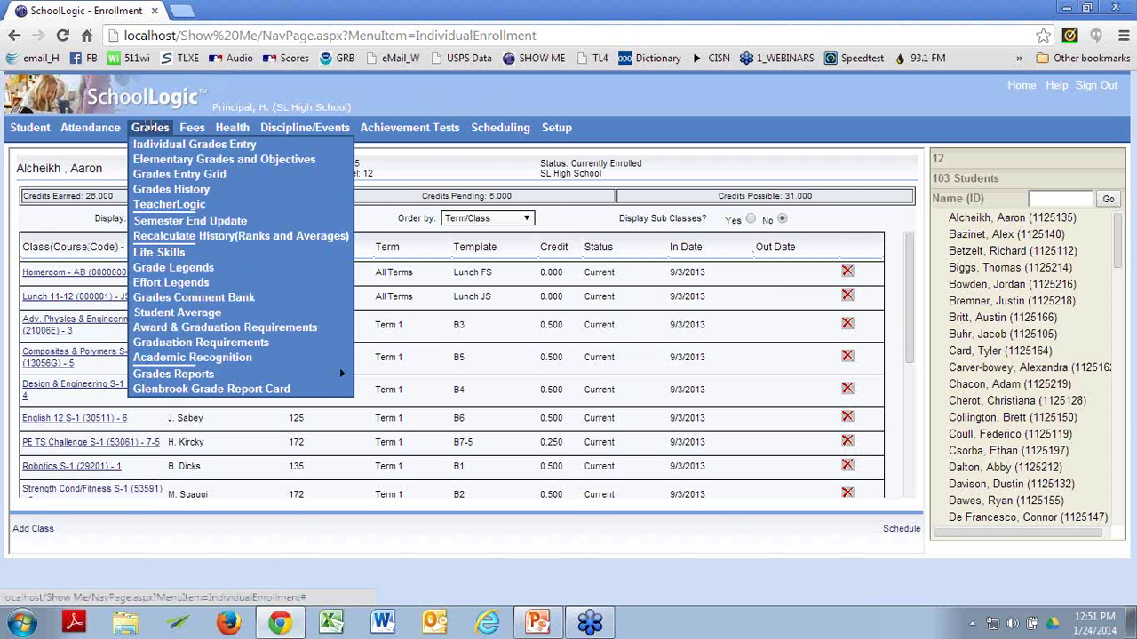
pyautogui.click(160, 190)
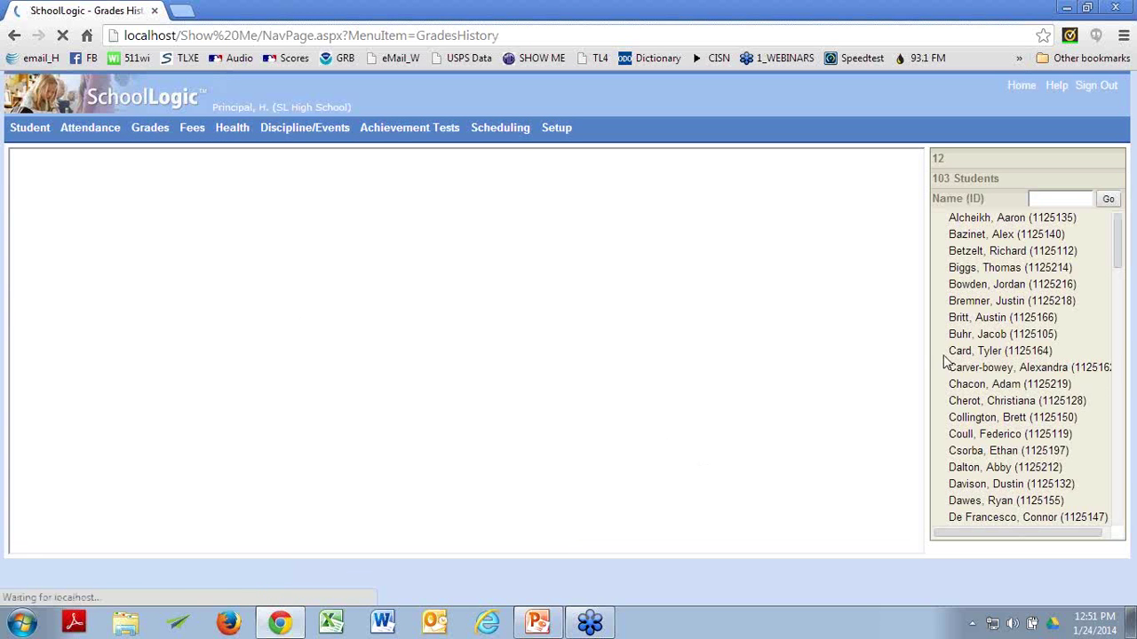
pyautogui.click(1003, 219)
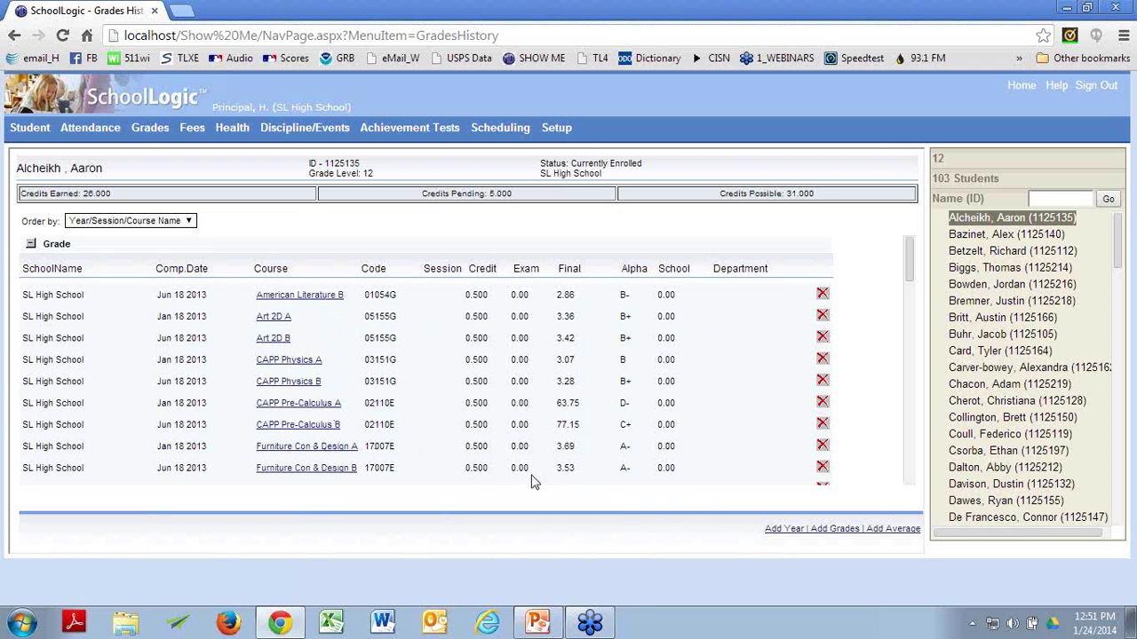
pyautogui.click(328, 299)
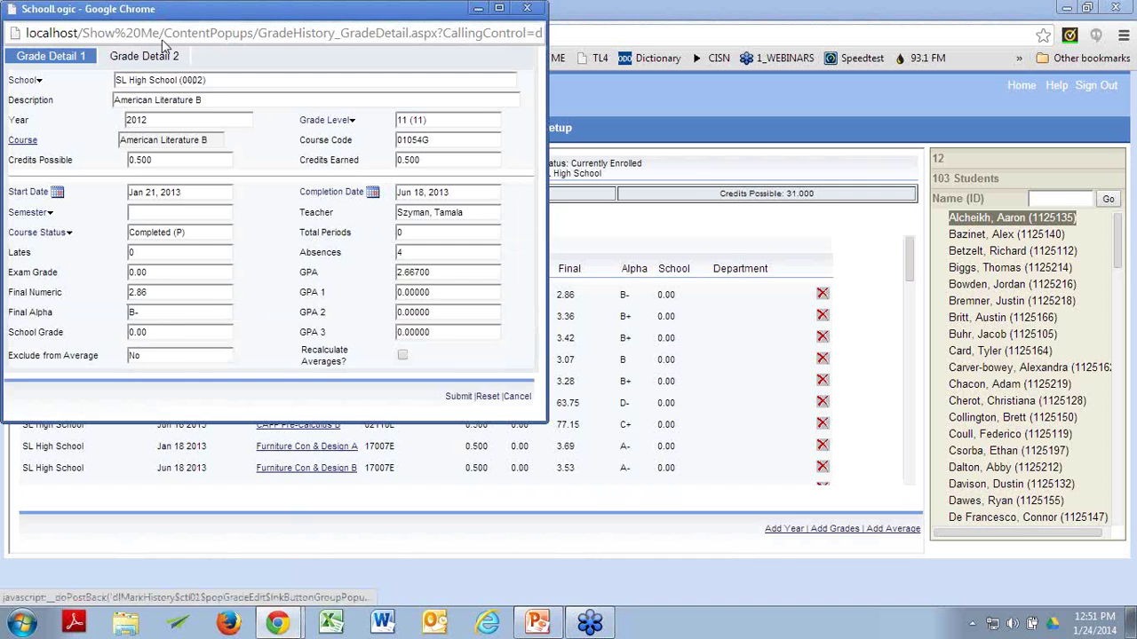
pyautogui.moveTo(120, 16); pyautogui.dragTo(449, 106)
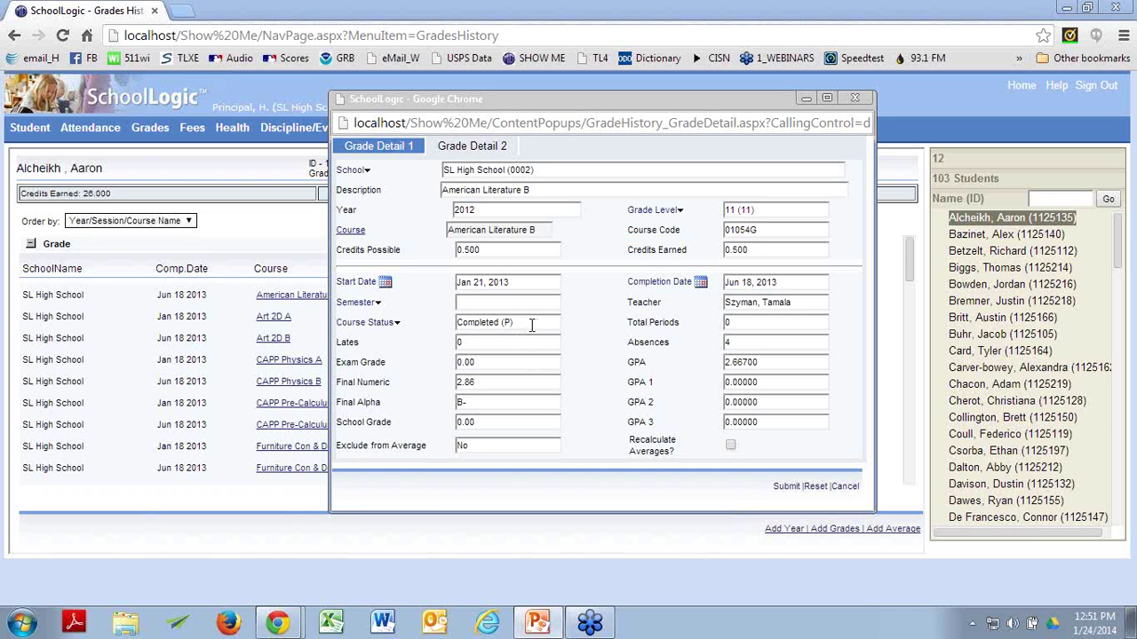
# Step: Try editing the Completion Date of the American Literature B grade record, and undo the edit
pyautogui.click(752, 281)
pyautogui.press('BackSpace')
pyautogui.write('3')
pyautogui.hotkey('ctrl', 'z')
# Step: Try to view Grade Detail 2 of American Literature B, and select a value for the required Semester field
pyautogui.click(489, 152)
pyautogui.click(489, 152)
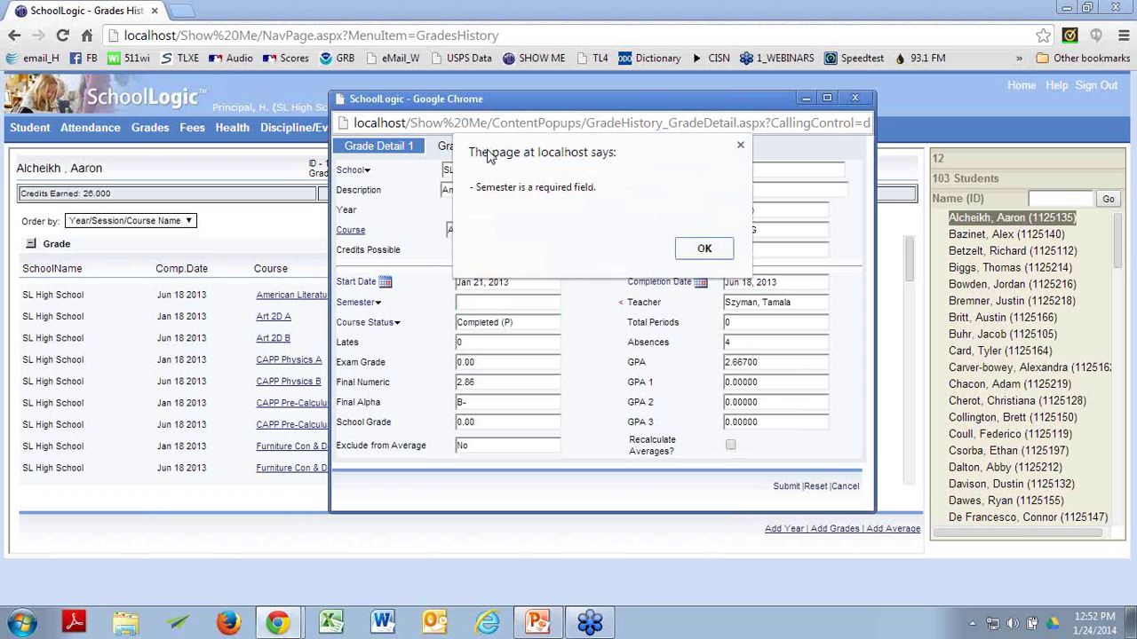
pyautogui.click(702, 253)
pyautogui.click(462, 145)
pyautogui.click(716, 248)
pyautogui.click(379, 303)
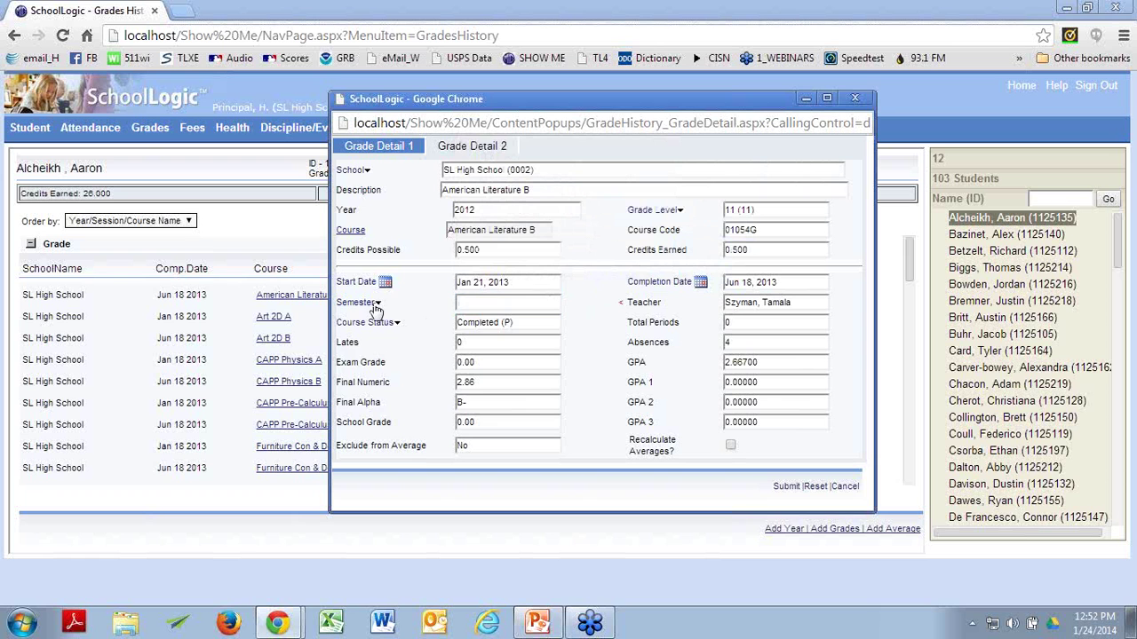
pyautogui.click(365, 330)
# Step: Examine the Grade Detail 2 fields of American Literature B, cancel the record, and switch to the presentation
pyautogui.click(475, 147)
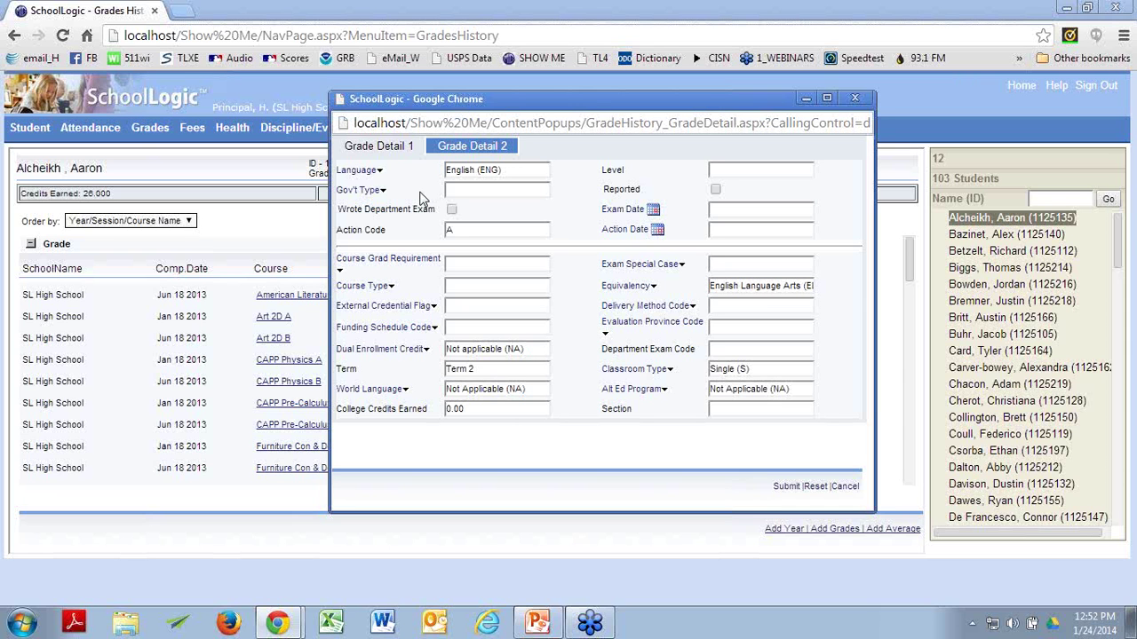
pyautogui.click(844, 487)
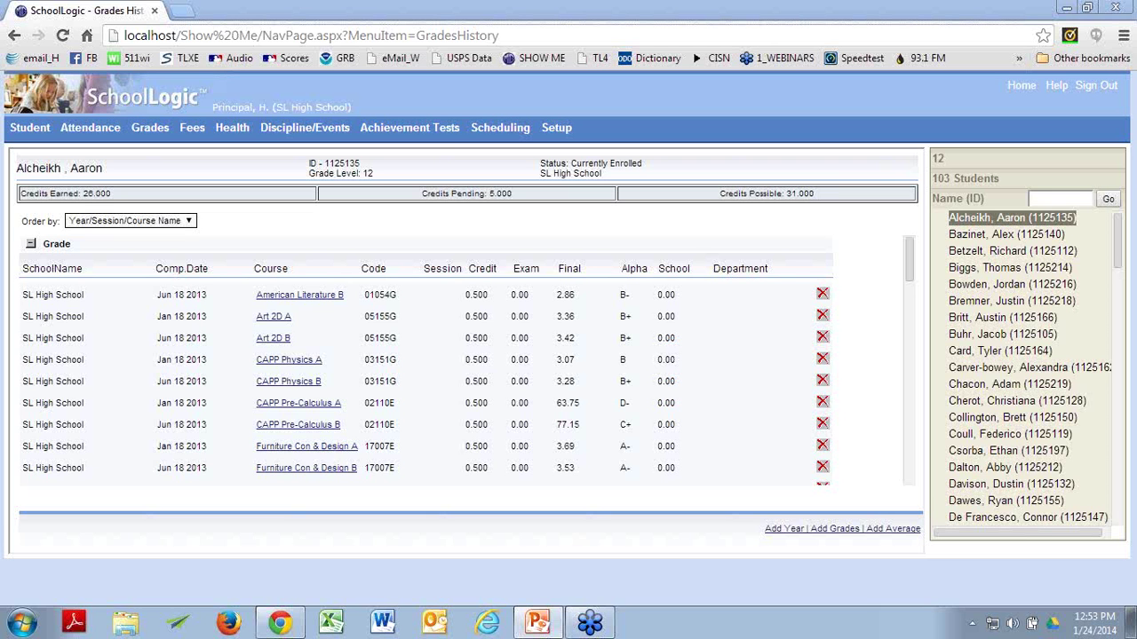
pyautogui.hotkey('alt', 'Tab')
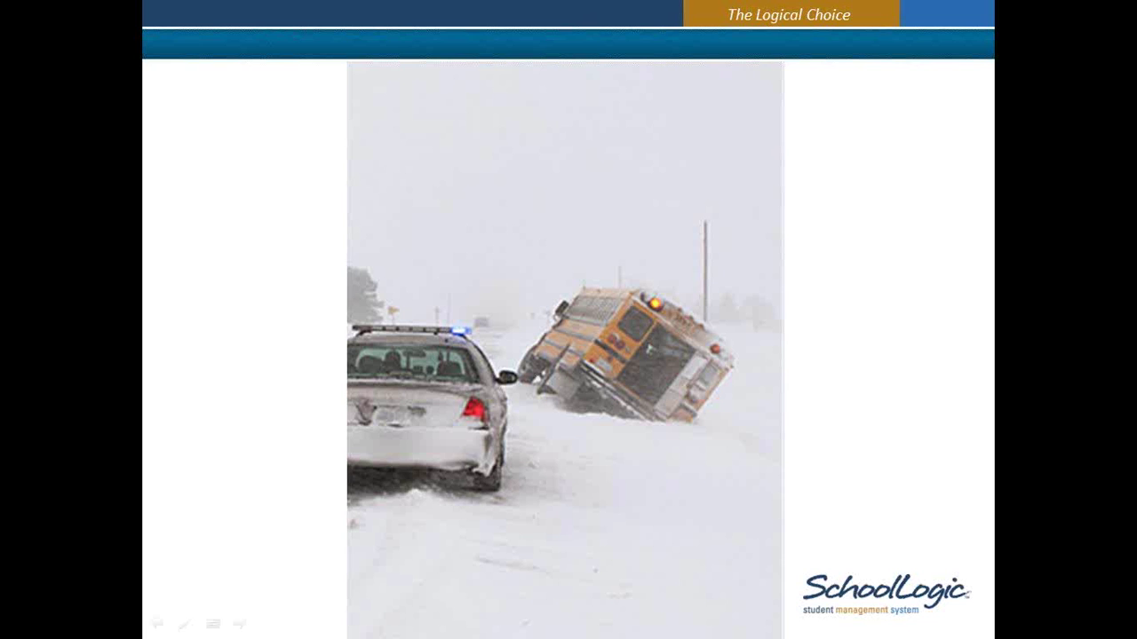